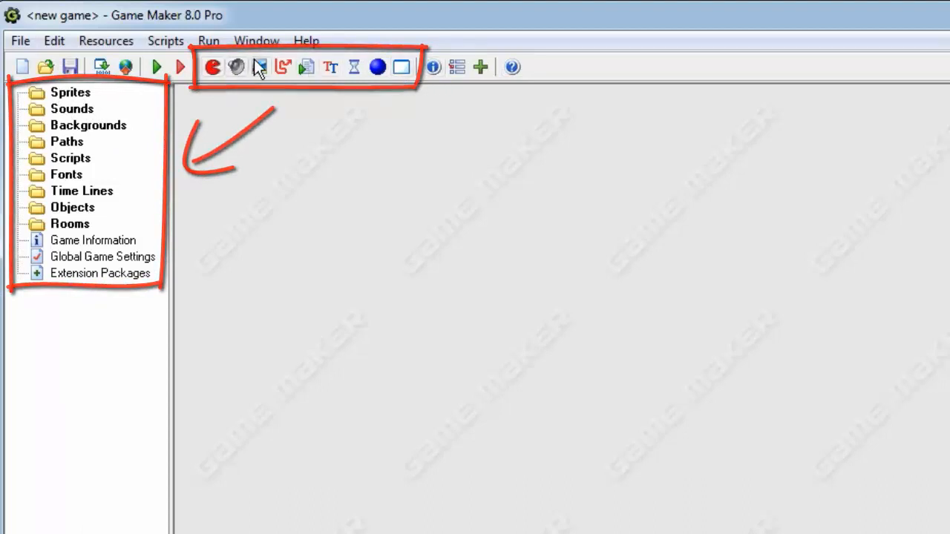
pyautogui.click(77, 94)
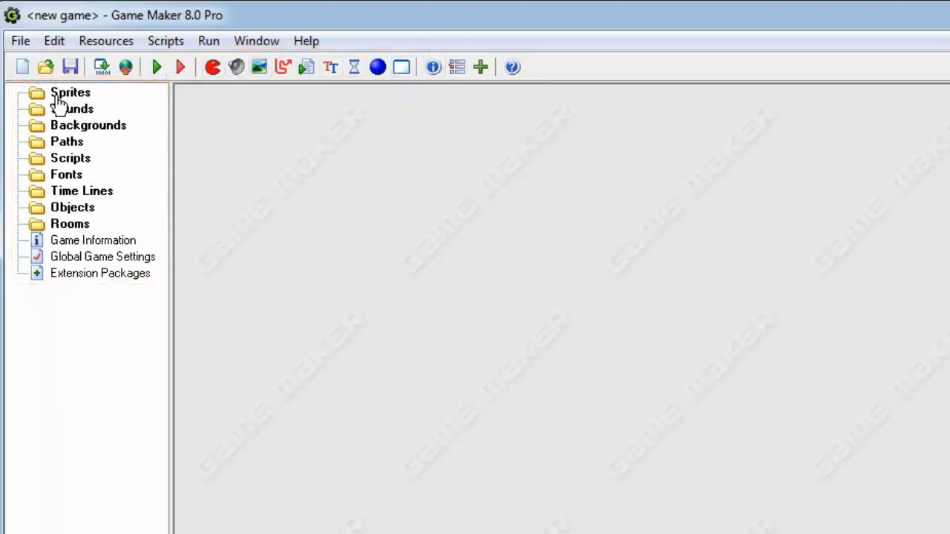
pyautogui.click(71, 224)
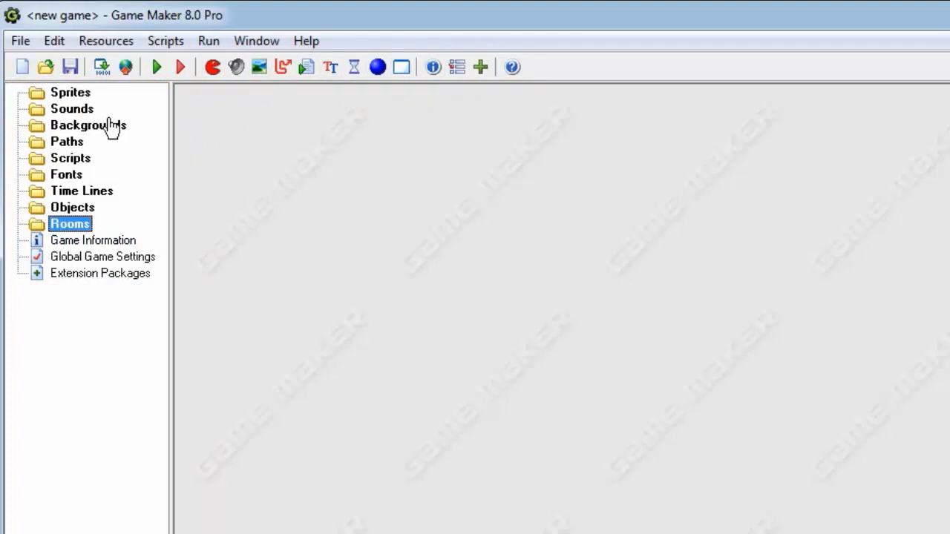
pyautogui.moveTo(949, 357)
pyautogui.mouseDown()
pyautogui.moveTo(757, 251)
pyautogui.moveTo(949, 356)
pyautogui.mouseUp()
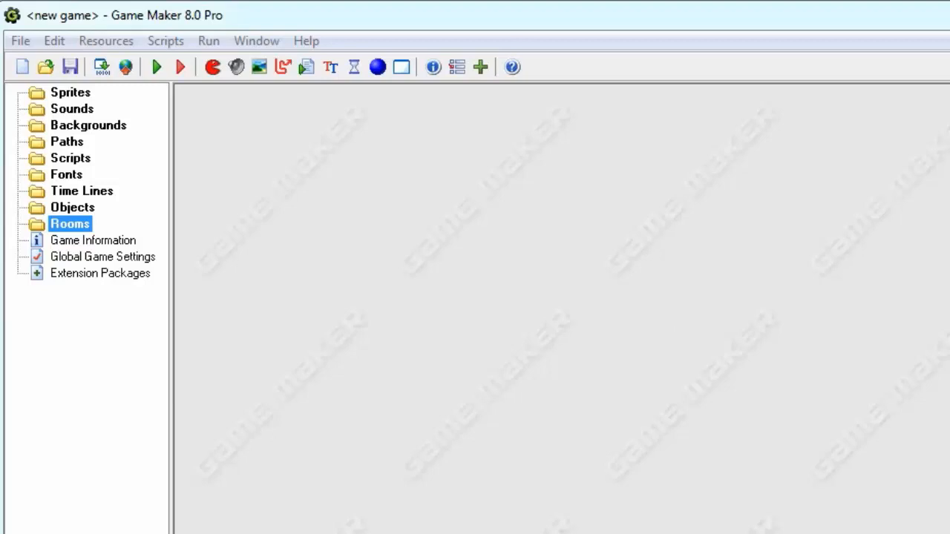
pyautogui.click(89, 349)
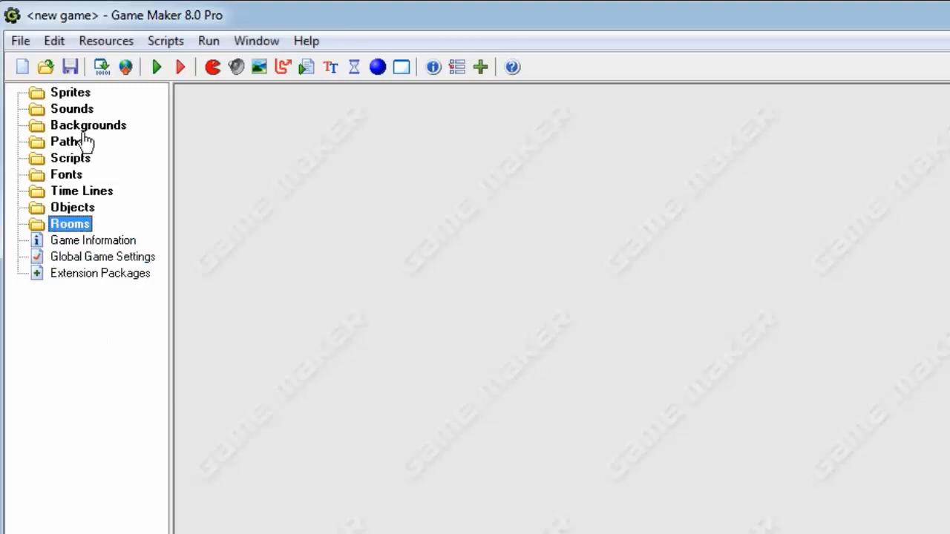
# Create two new sprite resources and name the second one dobry
pyautogui.rightClick(71, 96)
pyautogui.click(126, 105)
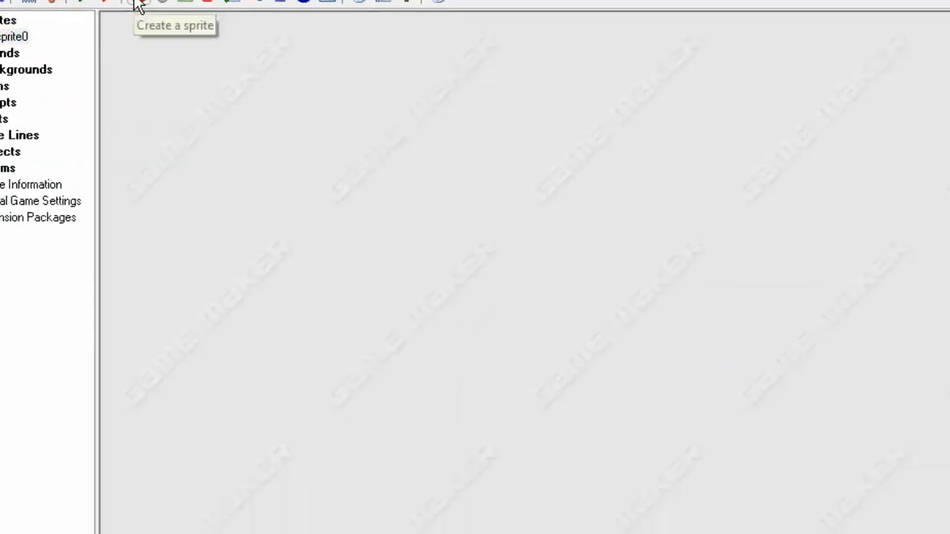
pyautogui.click(213, 67)
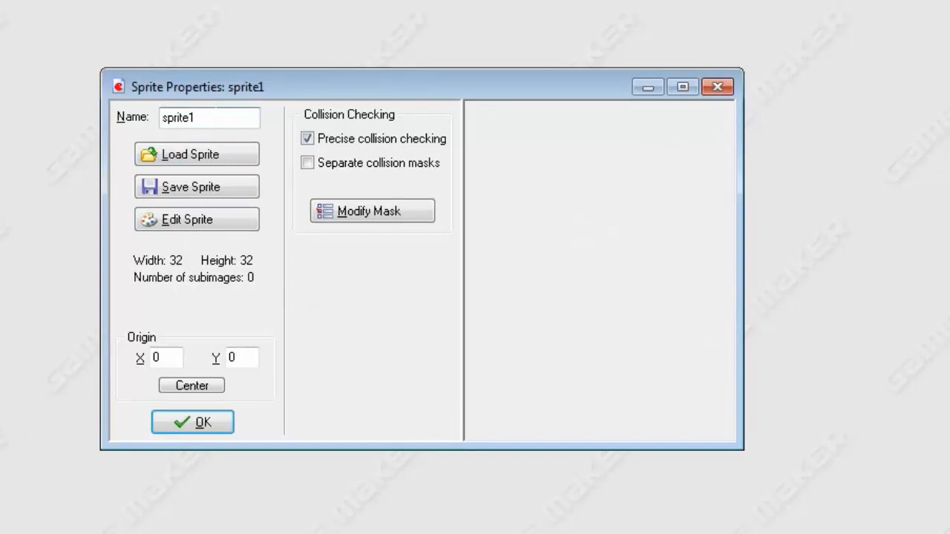
pyautogui.doubleClick(214, 116)
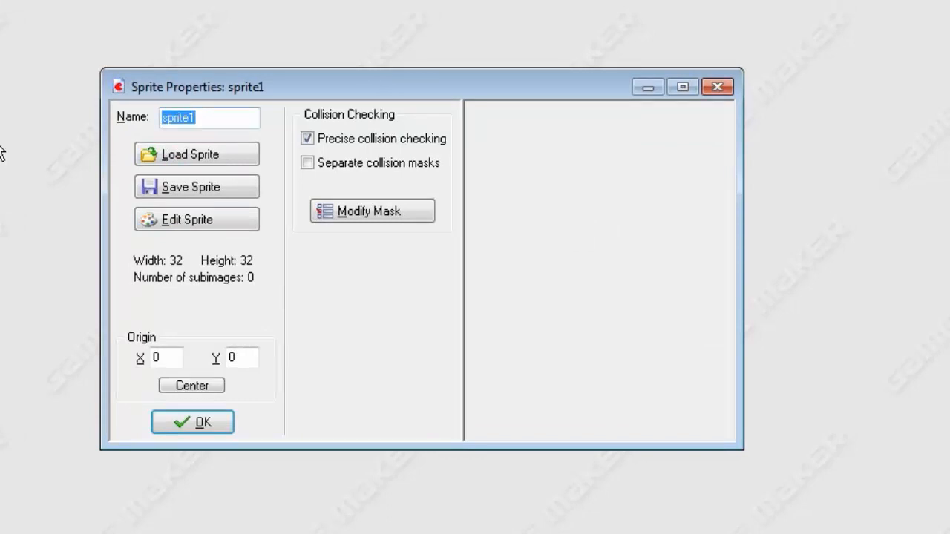
pyautogui.write('dobry')
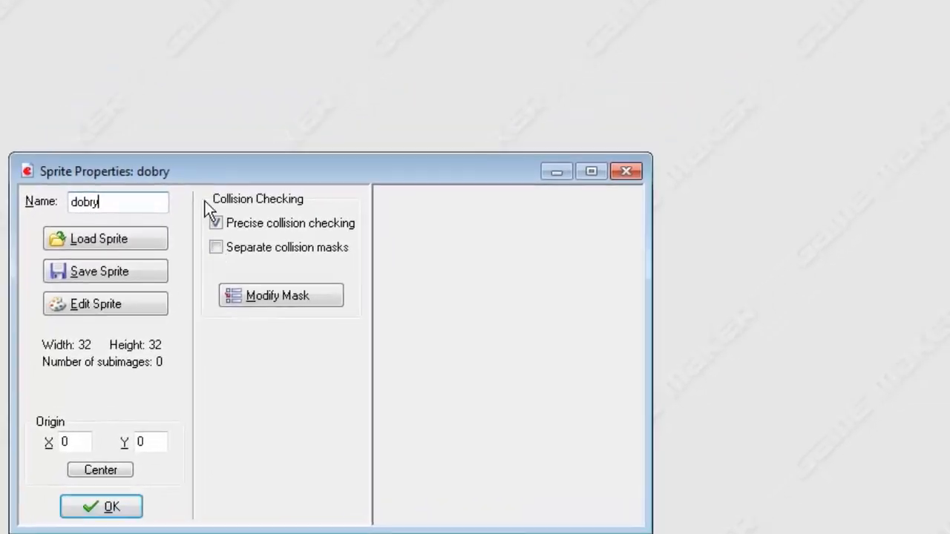
# Load the images 1.png to 5.png from the images folder into the dobry sprite
pyautogui.click(146, 241)
pyautogui.click(319, 152)
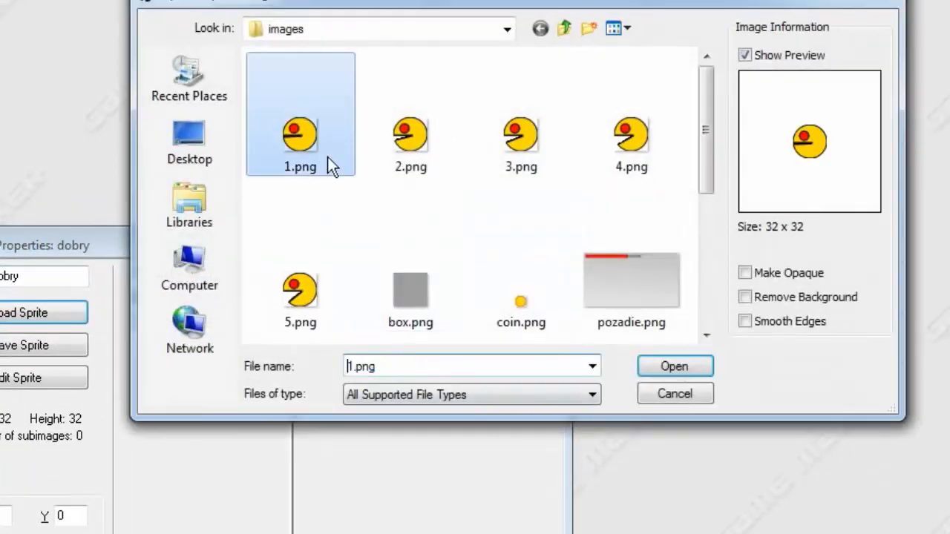
pyautogui.keyDown('shift'); pyautogui.click(317, 293); pyautogui.keyUp('shift')
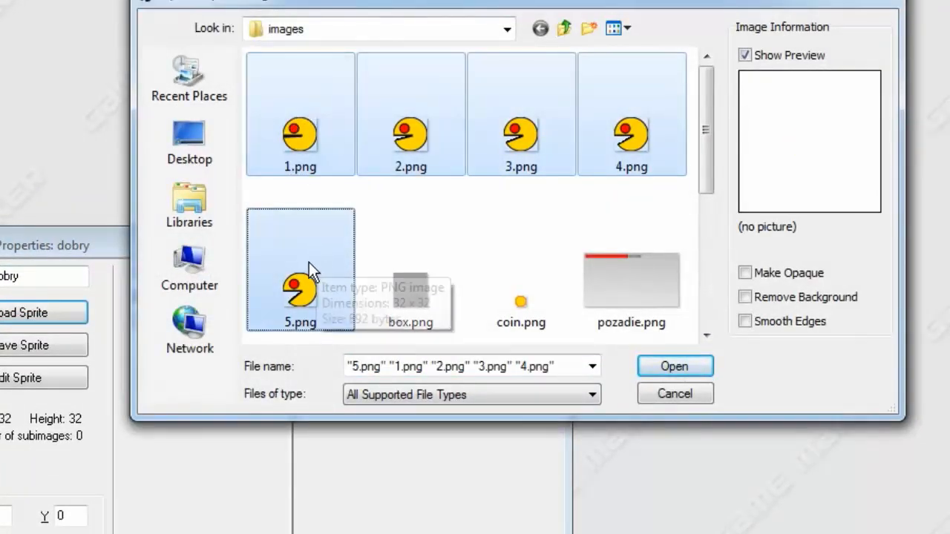
pyautogui.scroll(-2, 701, 230)
pyautogui.scroll(2, 701, 231)
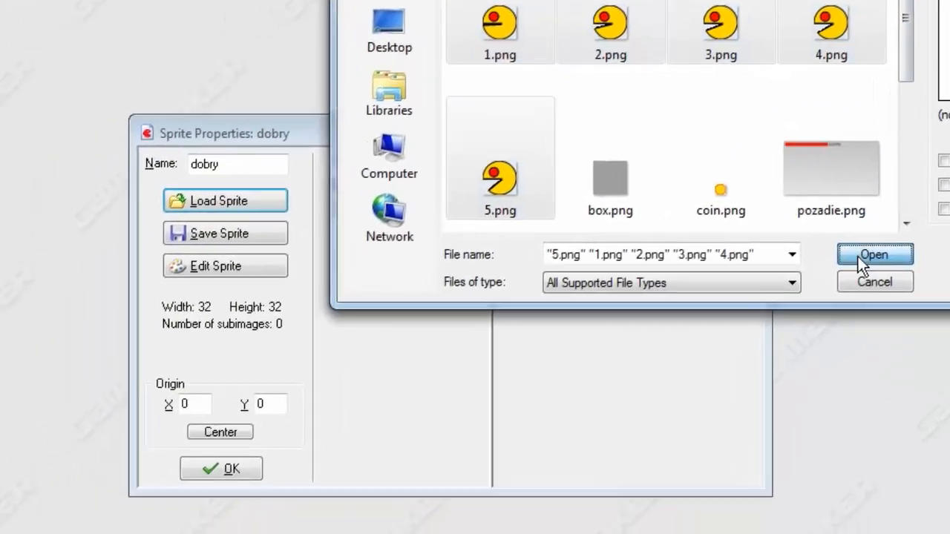
pyautogui.click(675, 366)
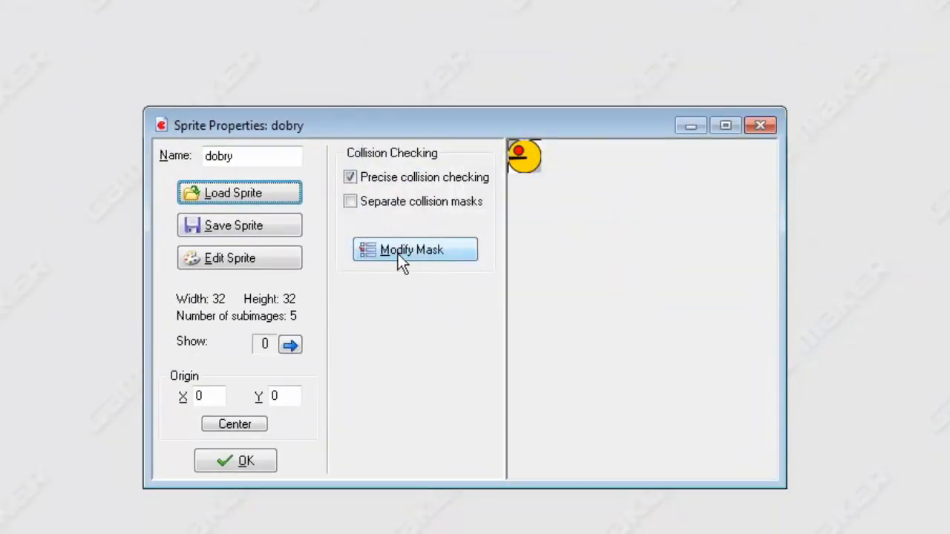
# Open the dobry sprite's frames for editing, duplicate image 3 and move the copy to the end of the sequence
pyautogui.click(223, 261)
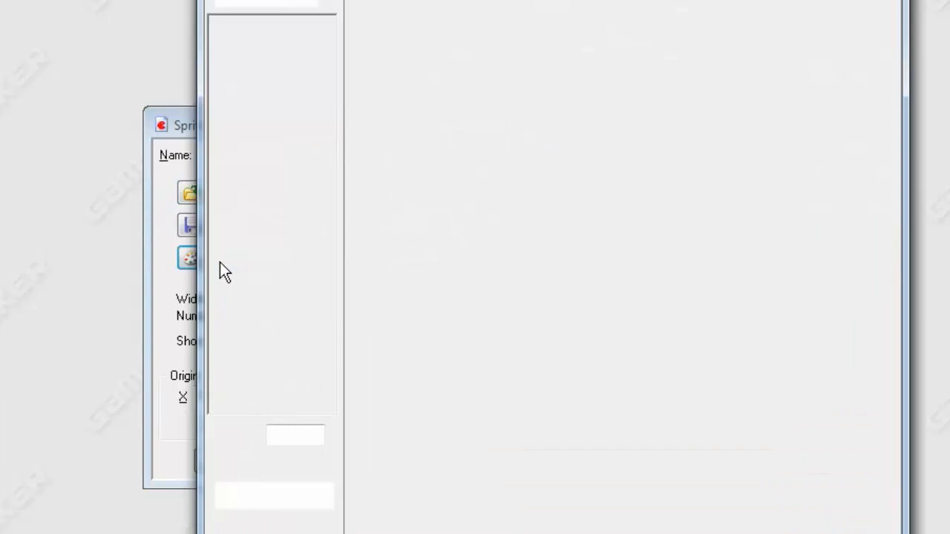
pyautogui.click(757, 220)
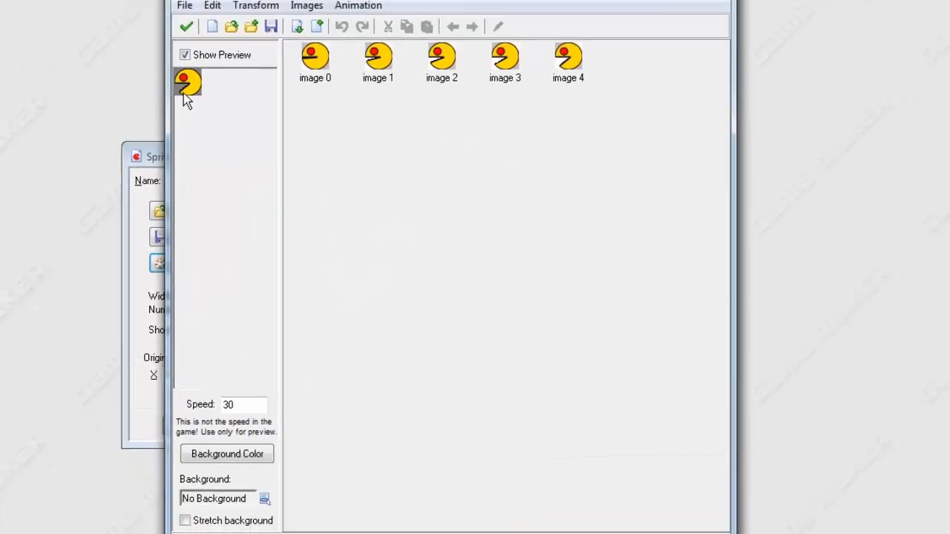
pyautogui.click(504, 63)
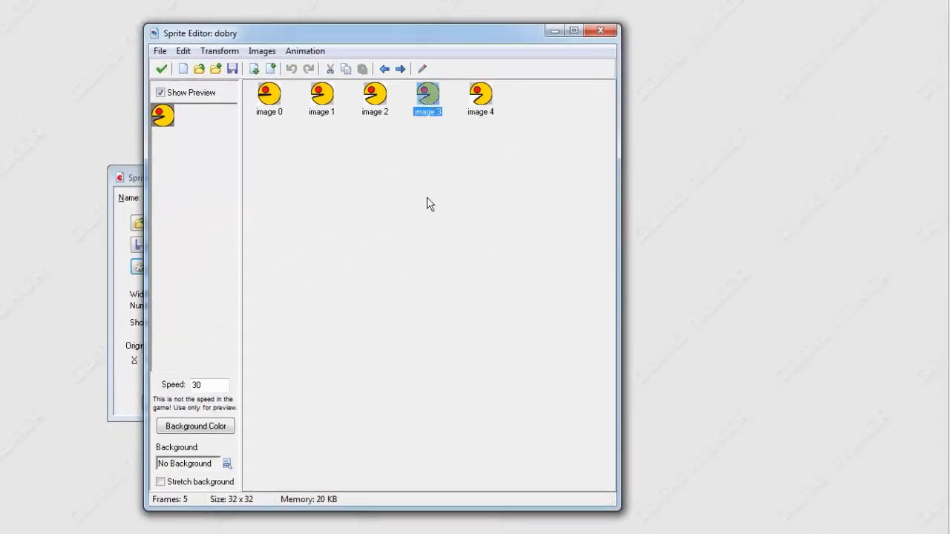
pyautogui.hotkey('ctrl', 'c')
pyautogui.hotkey('ctrl', 'v')
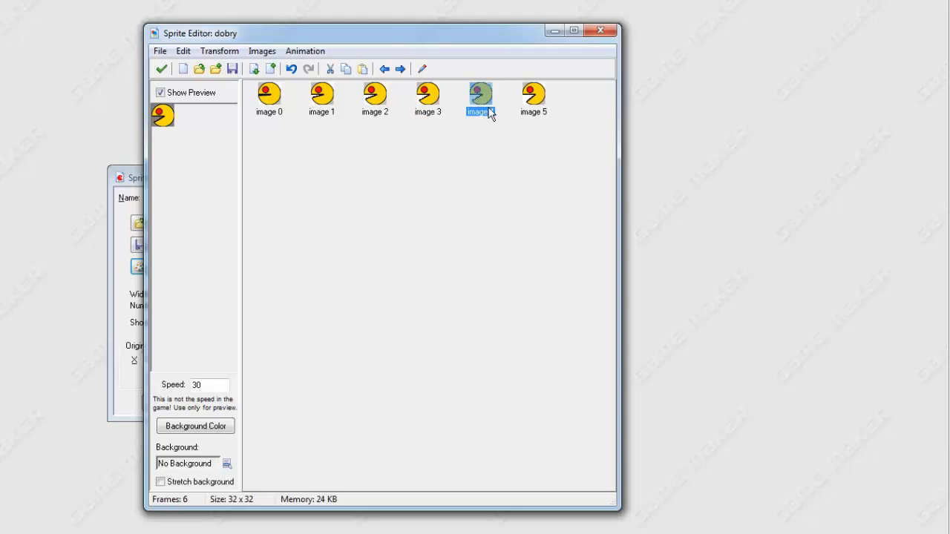
pyautogui.click(400, 68)
pyautogui.click(493, 180)
# Duplicate image 2 and move the copy to the end of the dobry frame sequence
pyautogui.click(379, 104)
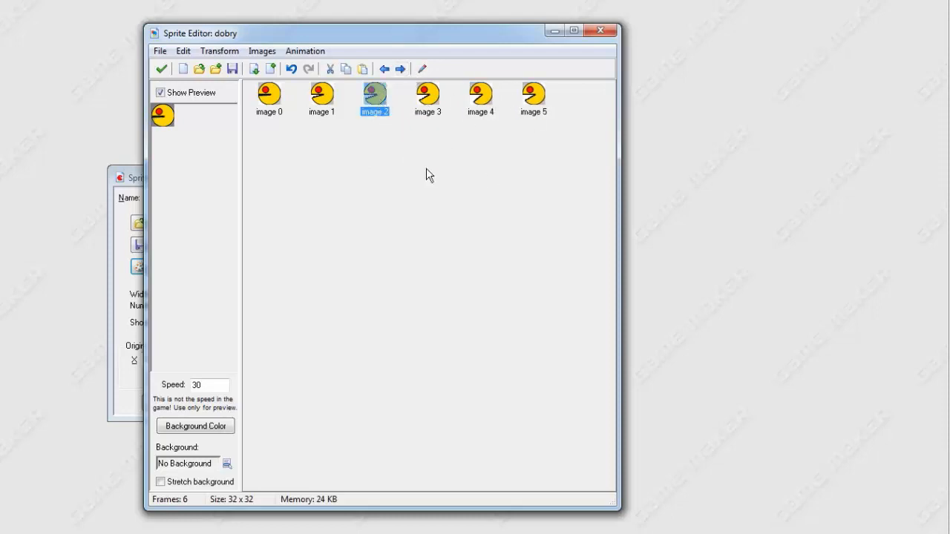
pyautogui.hotkey('ctrl', 'c')
pyautogui.hotkey('ctrl', 'v')
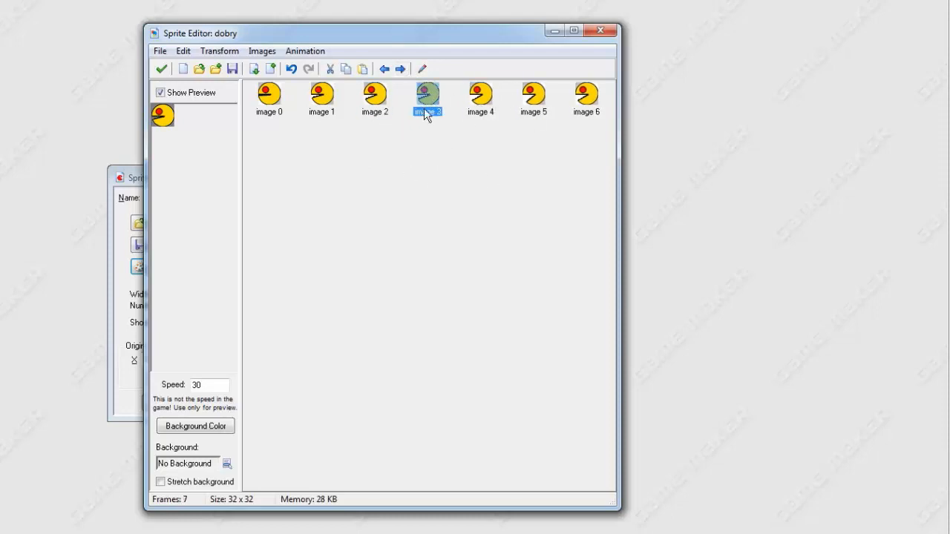
pyautogui.tripleClick(395, 69)
# Duplicate image 1 and move the copy to the end of the dobry frame sequence
pyautogui.click(334, 106)
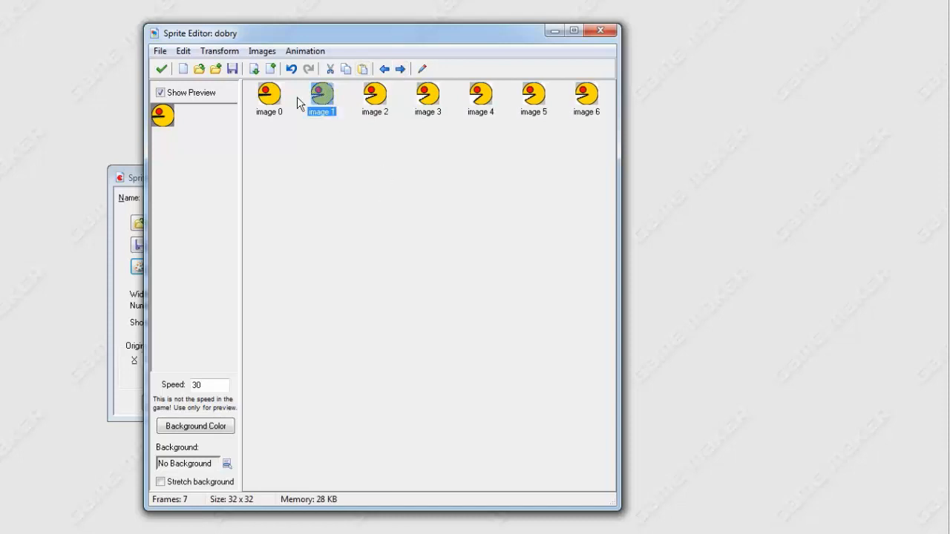
pyautogui.hotkey('ctrl', 'v')
pyautogui.doubleClick(400, 70)
pyautogui.doubleClick(399, 70)
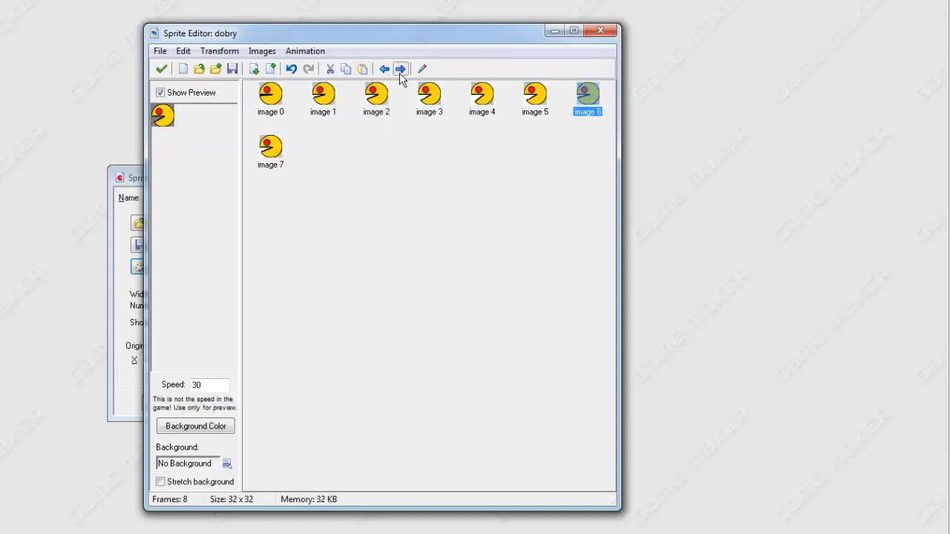
pyautogui.click(400, 70)
pyautogui.click(374, 234)
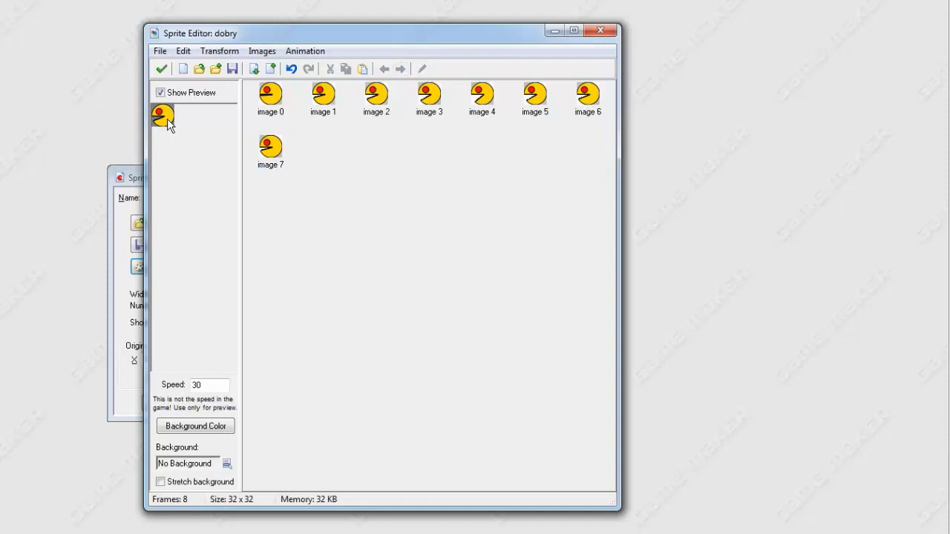
# Accept the edited dobry frames and centre the sprite's origin
pyautogui.click(161, 68)
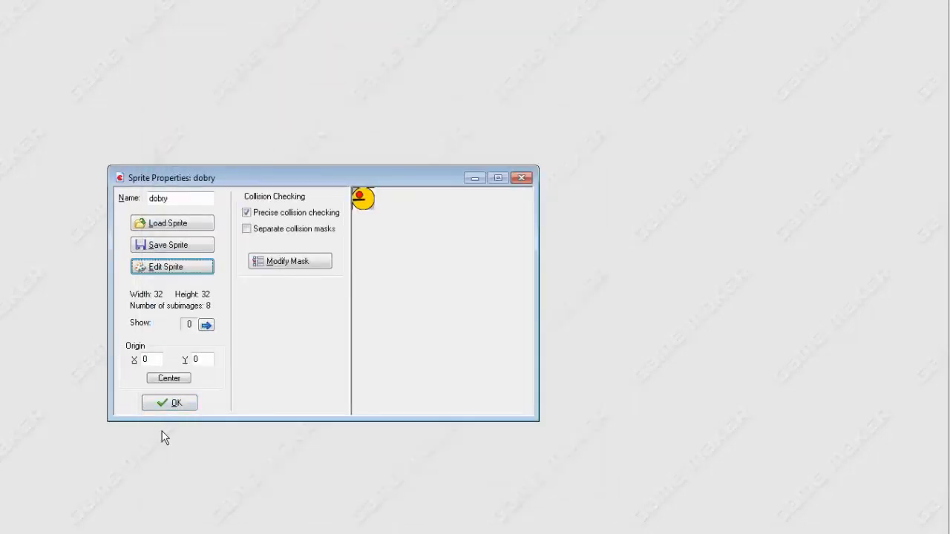
pyautogui.click(174, 379)
pyautogui.press('Return')
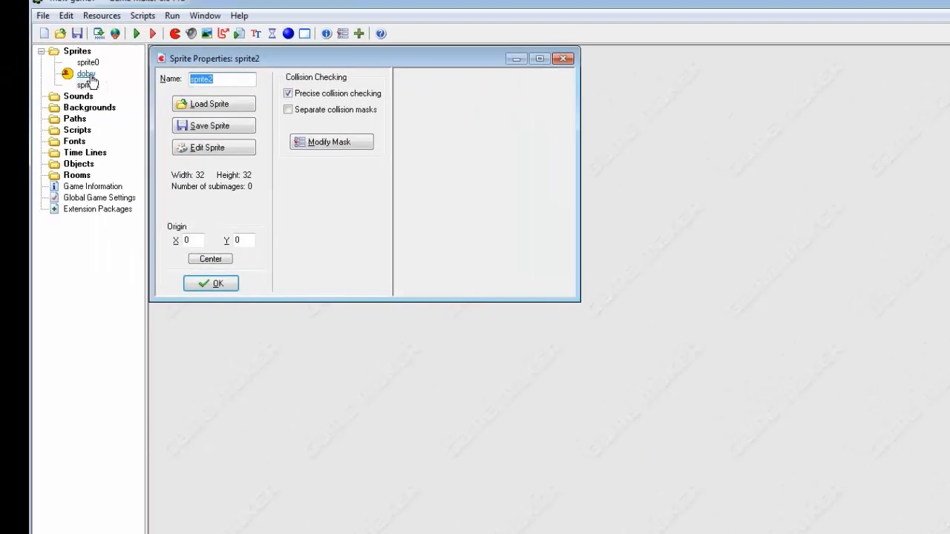
# Name the new sprite zly and load the images z1.png, z2.png and z3.png into it
pyautogui.write('zly')
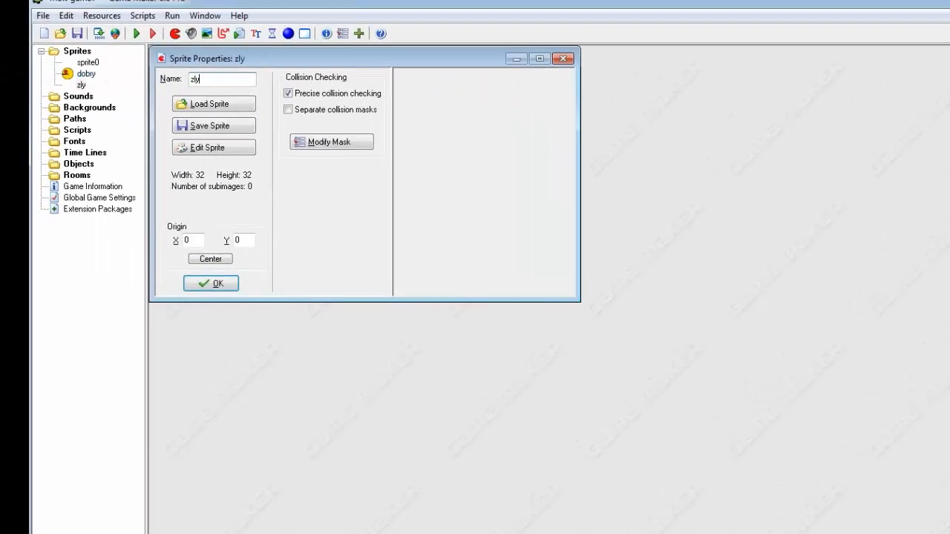
pyautogui.click(211, 106)
pyautogui.click(592, 248)
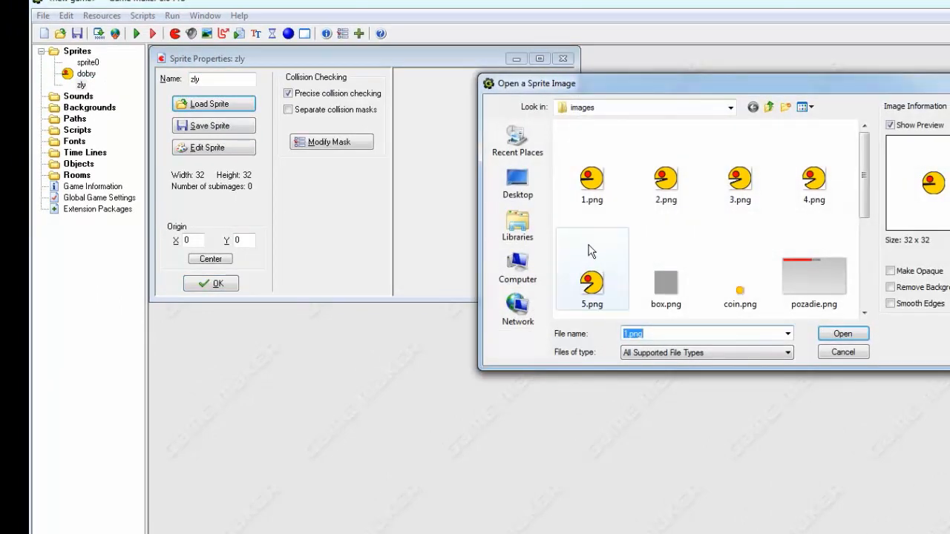
pyautogui.scroll(-3, 624, 260)
pyautogui.click(740, 186)
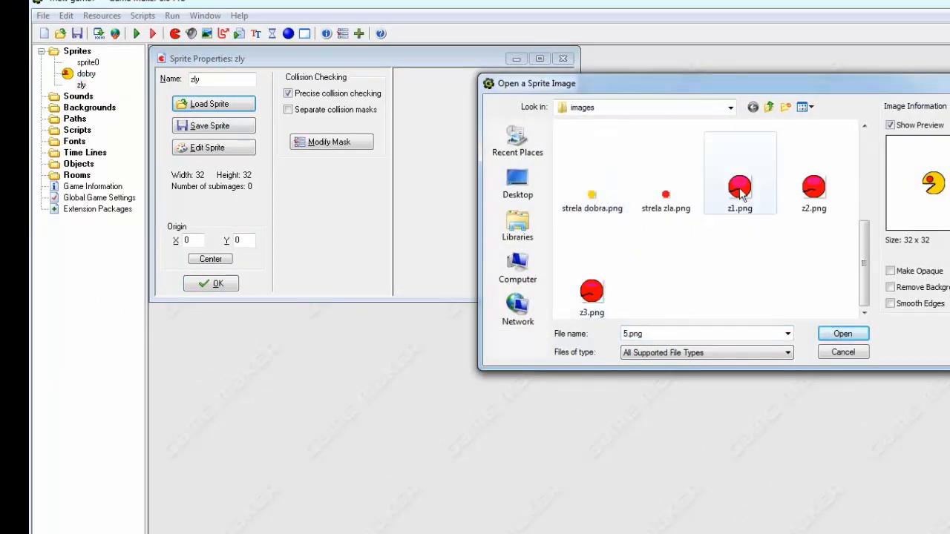
pyautogui.keyDown('shift'); pyautogui.click(610, 274); pyautogui.keyUp('shift')
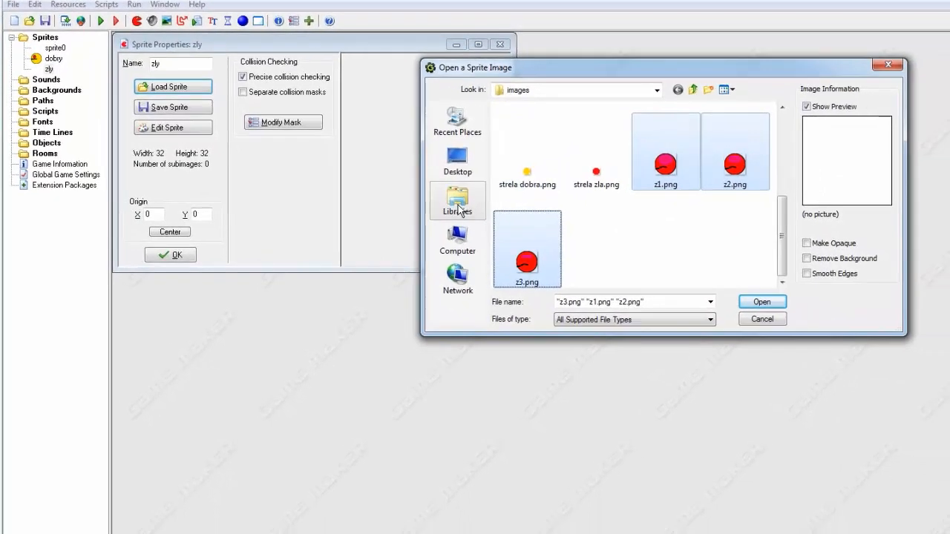
pyautogui.click(644, 320)
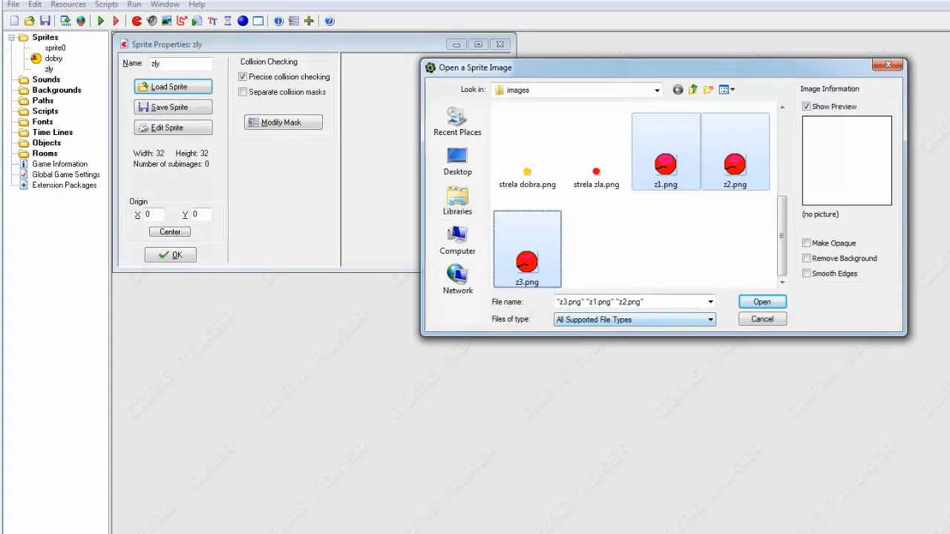
pyautogui.click(752, 304)
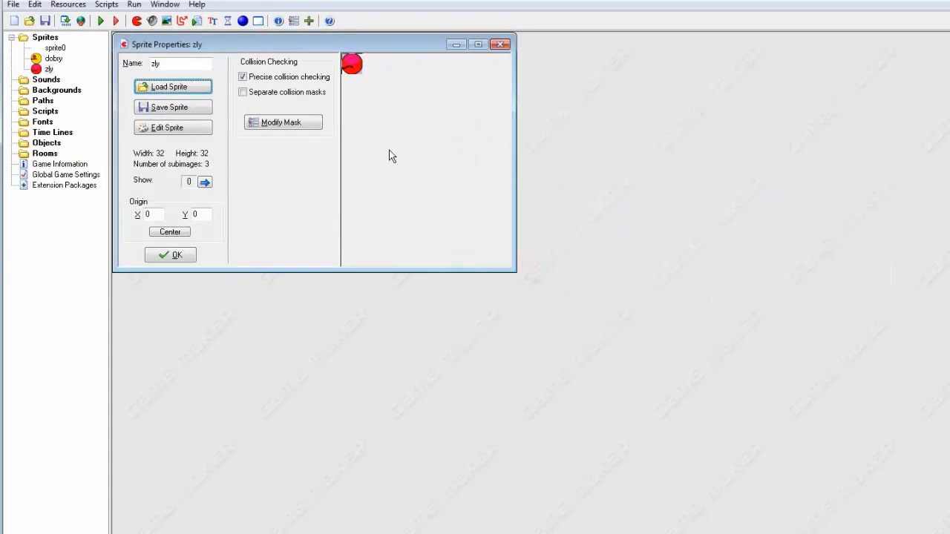
# Centre the zly sprite's origin and add a copy of image 1 at the end of its frame sequence
pyautogui.click(170, 232)
pyautogui.click(163, 128)
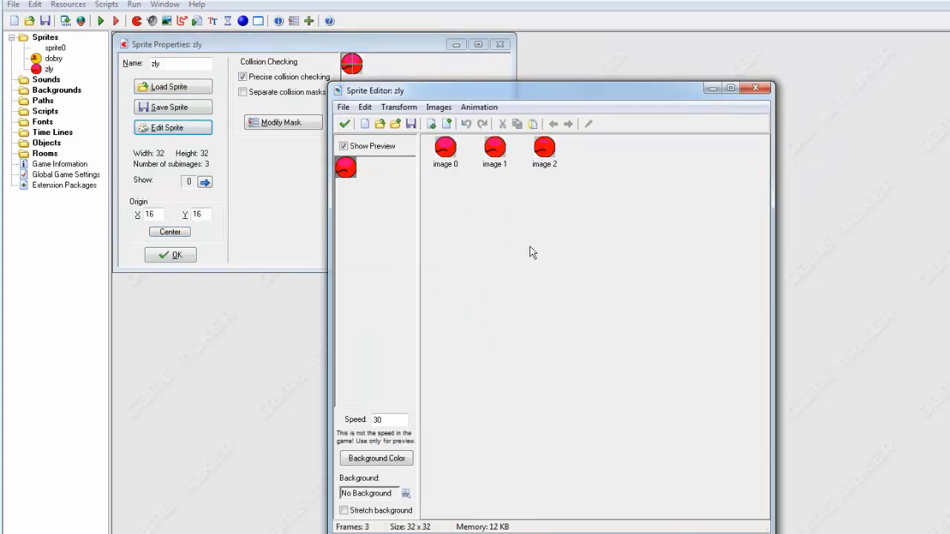
pyautogui.click(497, 156)
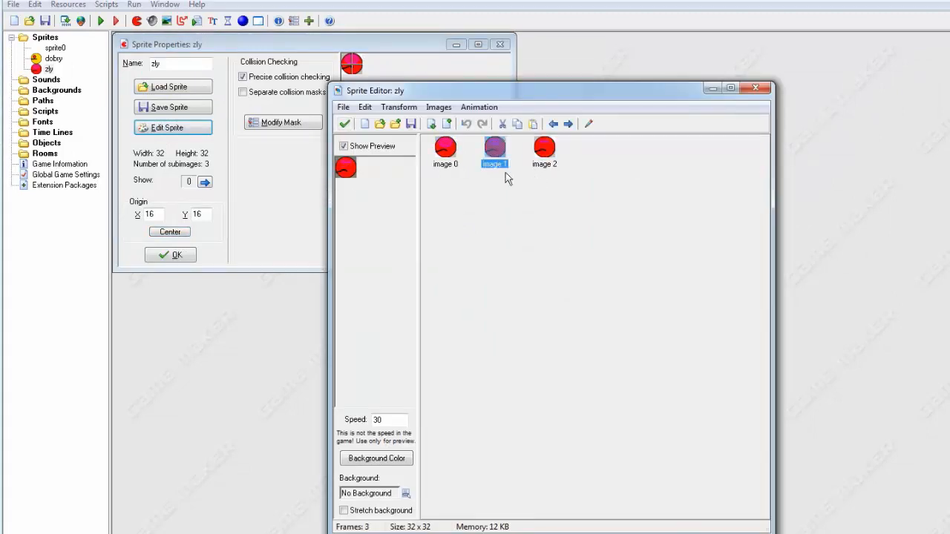
pyautogui.click(518, 218)
pyautogui.click(499, 152)
pyautogui.hotkey('ctrl', 'v')
pyautogui.click(568, 125)
pyautogui.click(606, 236)
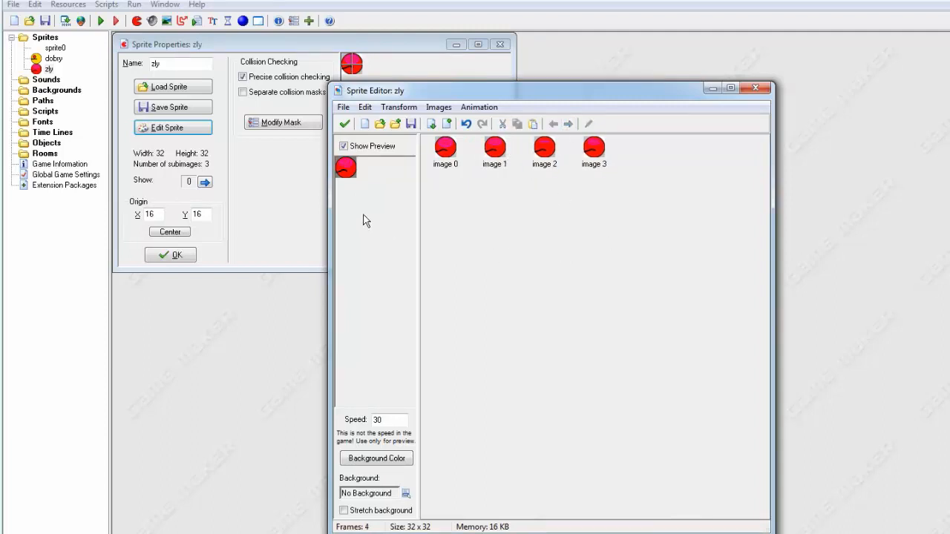
pyautogui.click(446, 162)
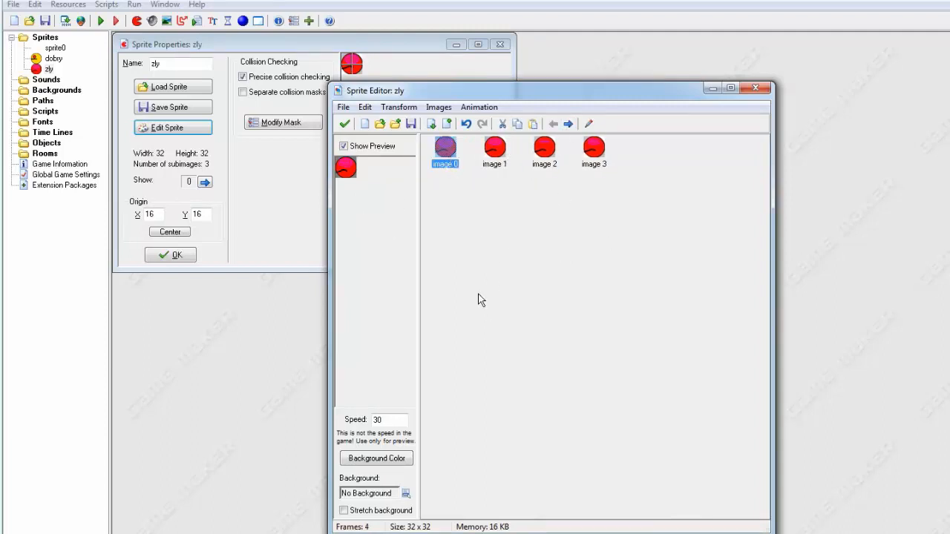
pyautogui.click(478, 107)
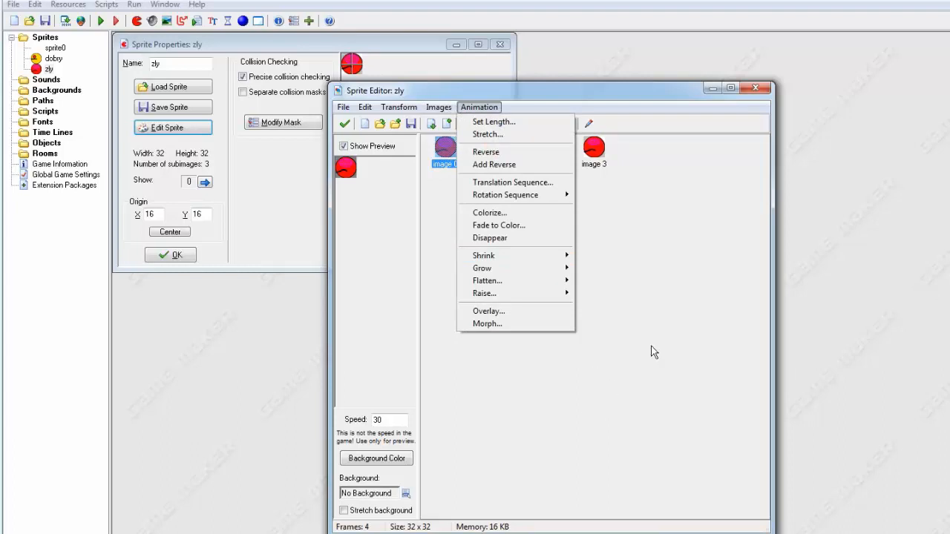
pyautogui.click(512, 122)
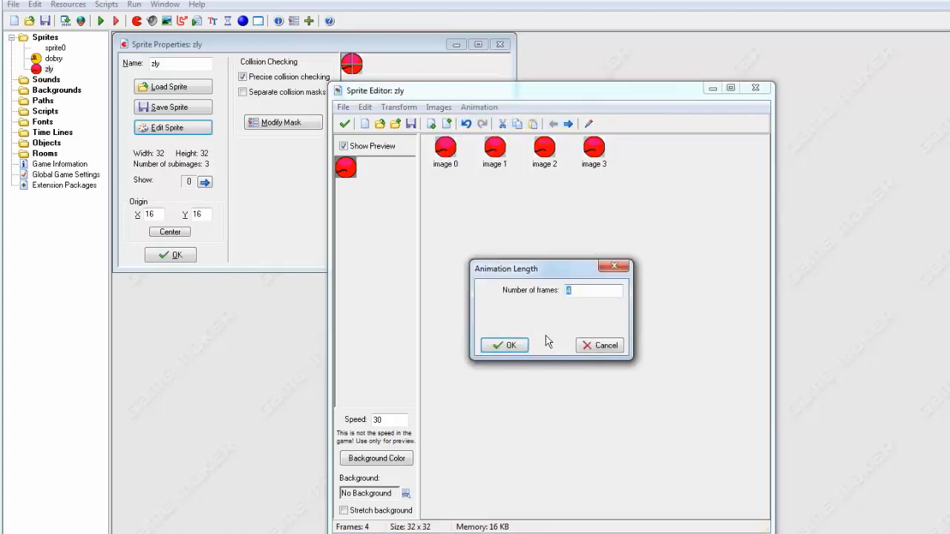
pyautogui.click(622, 265)
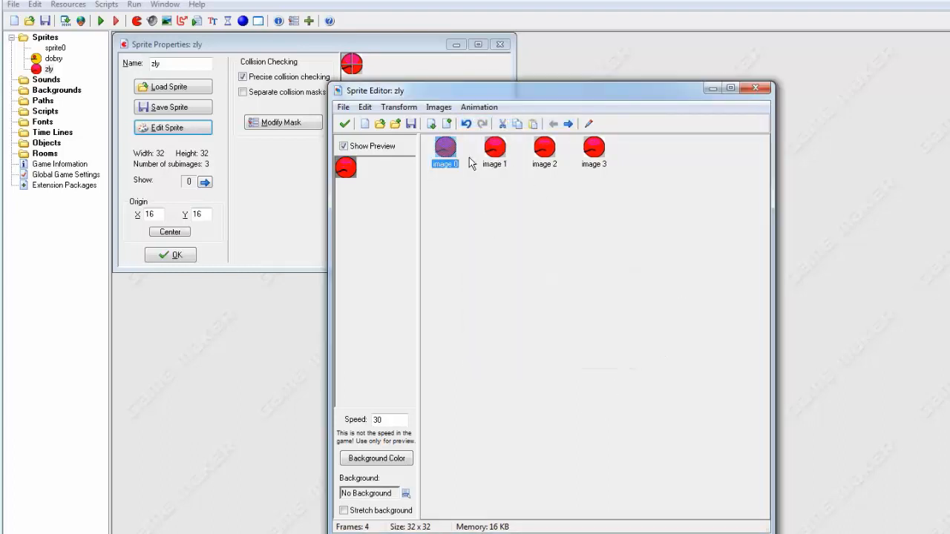
pyautogui.click(453, 193)
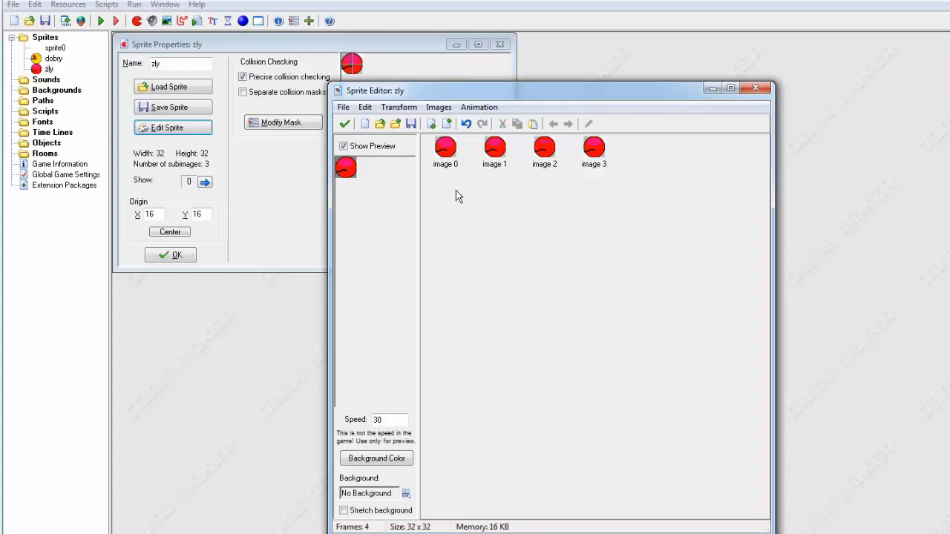
# Extend the zly animation to 58 frames by repeatedly pasting copies of the image, and accept the sprite
pyautogui.click(449, 158)
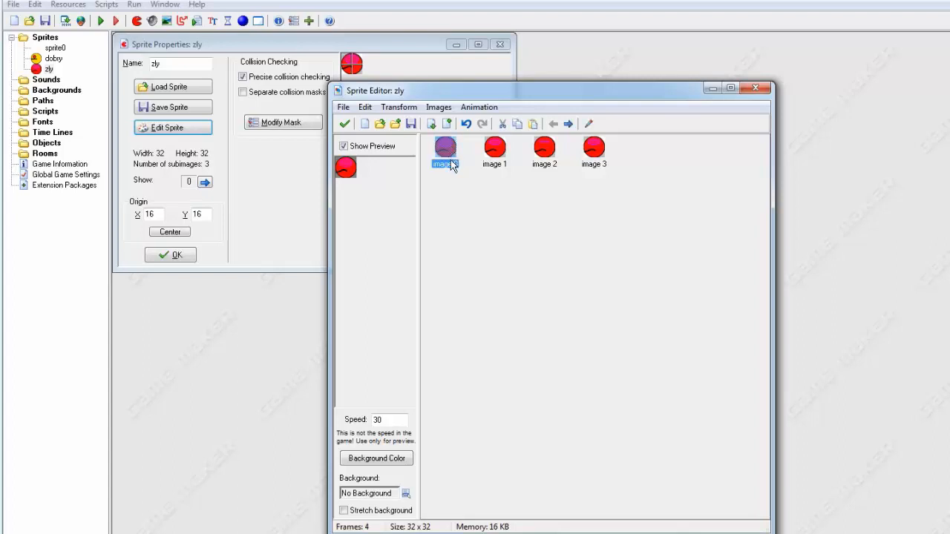
pyautogui.hotkey('ctrl', 'v')
pyautogui.hotkey('ctrl', 'v')
pyautogui.hotkey('ctrl', 'v')
pyautogui.hotkey('ctrl', 'v')
pyautogui.hotkey('ctrl', 'v')
pyautogui.hotkey('ctrl', 'v')
pyautogui.hotkey('ctrl', 'v')
pyautogui.hotkey('ctrl', 'v')
pyautogui.hotkey('ctrl', 'v')
pyautogui.hotkey('ctrl', 'v')
pyautogui.hotkey('ctrl', 'v')
pyautogui.hotkey('ctrl', 'v')
pyautogui.hotkey('ctrl', 'v')
pyautogui.hotkey('ctrl', 'v')
pyautogui.hotkey('ctrl', 'v')
pyautogui.hotkey('ctrl', 'v')
pyautogui.hotkey('ctrl', 'v')
pyautogui.hotkey('ctrl', 'v')
pyautogui.hotkey('ctrl', 'v')
pyautogui.hotkey('ctrl', 'v')
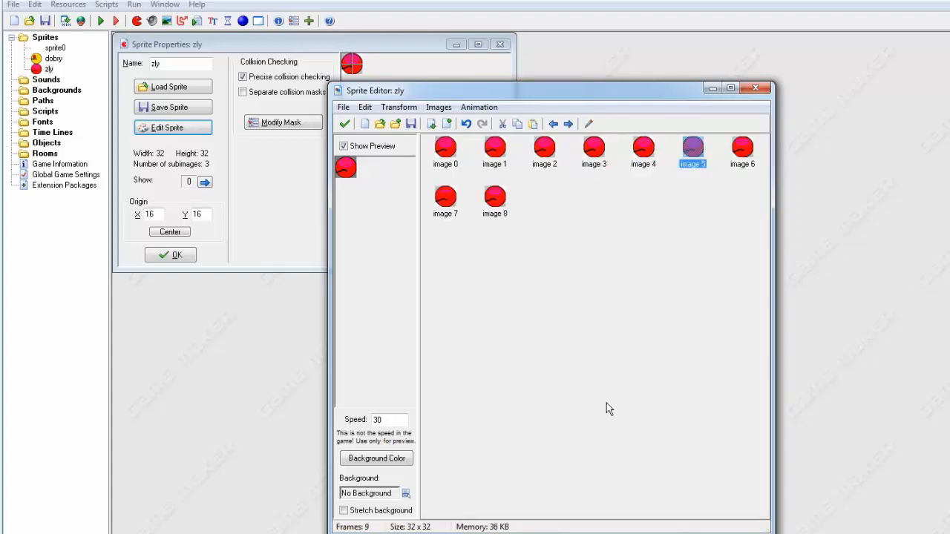
pyautogui.hotkey('ctrl', 'v')
pyautogui.hotkey('ctrl', 'v')
pyautogui.hotkey('ctrl', 'v')
pyautogui.hotkey('ctrl', 'v')
pyautogui.hotkey('ctrl', 'v')
pyautogui.hotkey('ctrl', 'v')
pyautogui.hotkey('ctrl', 'v')
pyautogui.hotkey('ctrl', 'v')
pyautogui.hotkey('ctrl', 'v')
pyautogui.hotkey('ctrl', 'v')
pyautogui.hotkey('ctrl', 'v')
pyautogui.hotkey('ctrl', 'v')
pyautogui.hotkey('ctrl', 'v')
pyautogui.hotkey('ctrl', 'v')
pyautogui.hotkey('ctrl', 'v')
pyautogui.hotkey('ctrl', 'v')
pyautogui.hotkey('ctrl', 'v')
pyautogui.hotkey('ctrl', 'v')
pyautogui.hotkey('ctrl', 'v')
pyautogui.hotkey('ctrl', 'v')
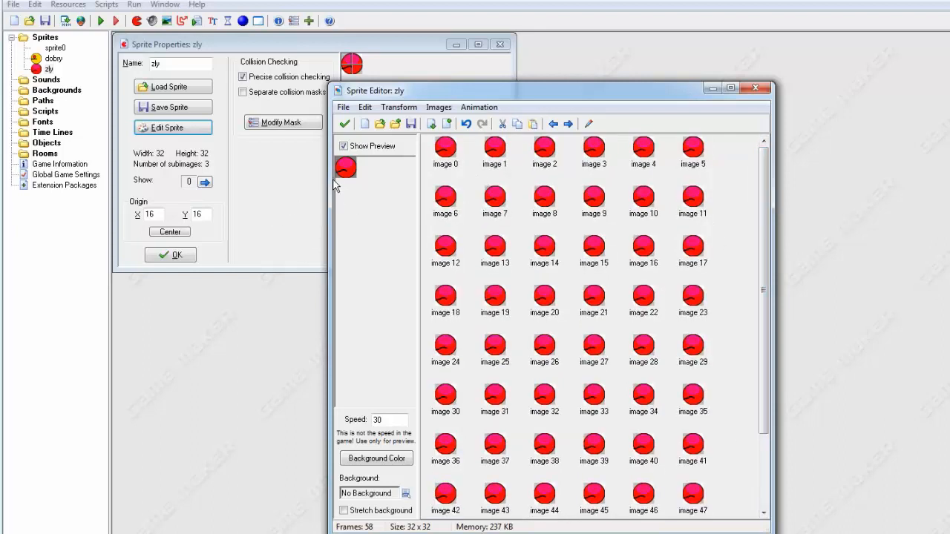
pyautogui.click(344, 123)
pyautogui.click(170, 255)
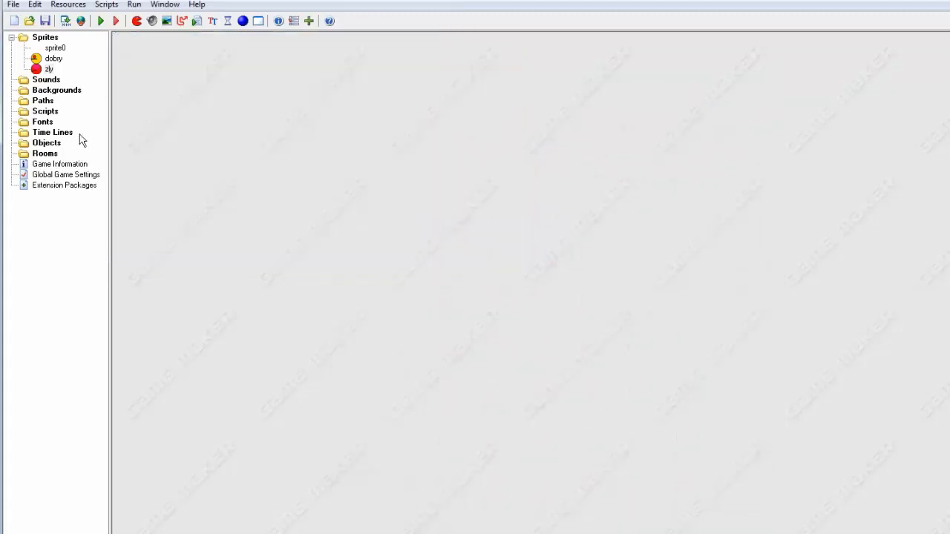
# Create a sprite named coin from coin.png and centre its origin
pyautogui.click(137, 21)
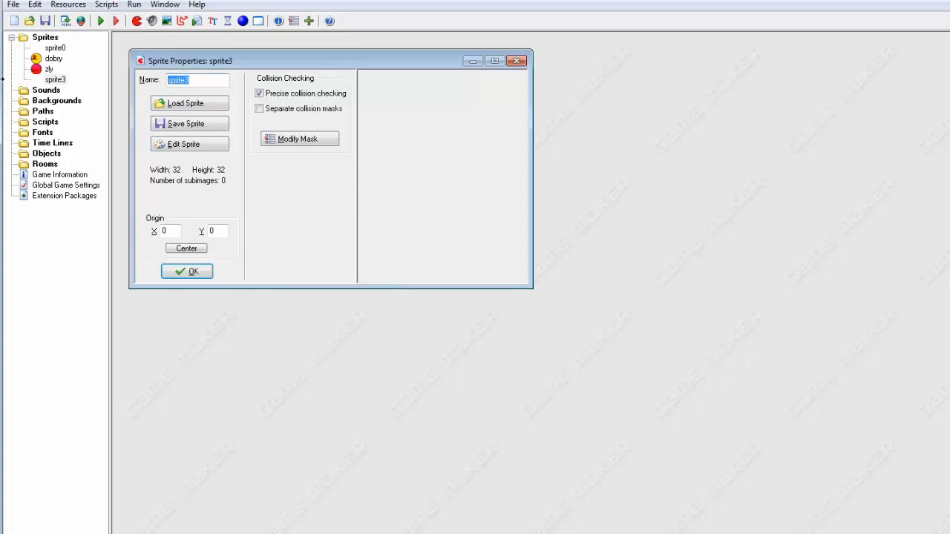
pyautogui.write('coin')
pyautogui.click(201, 104)
pyautogui.click(662, 251)
pyautogui.doubleClick(664, 254)
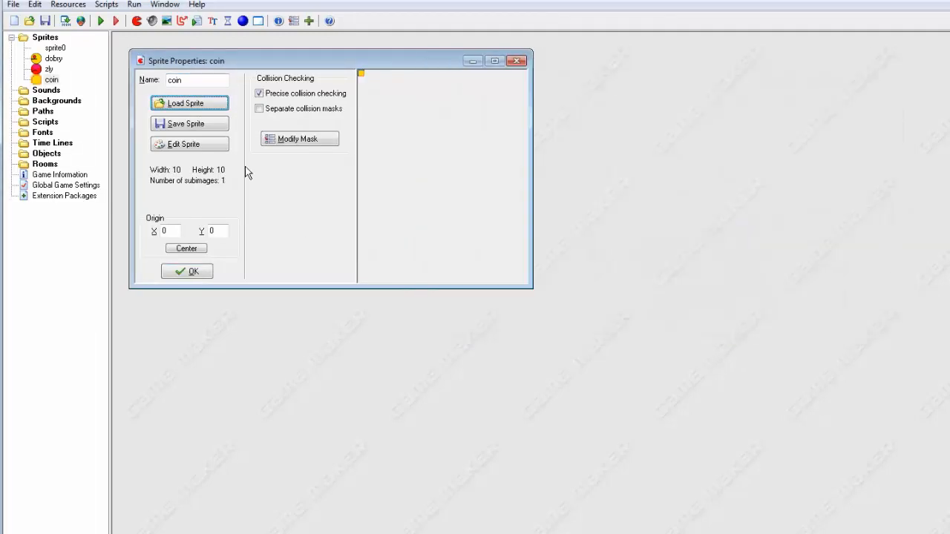
pyautogui.click(186, 248)
pyautogui.click(187, 273)
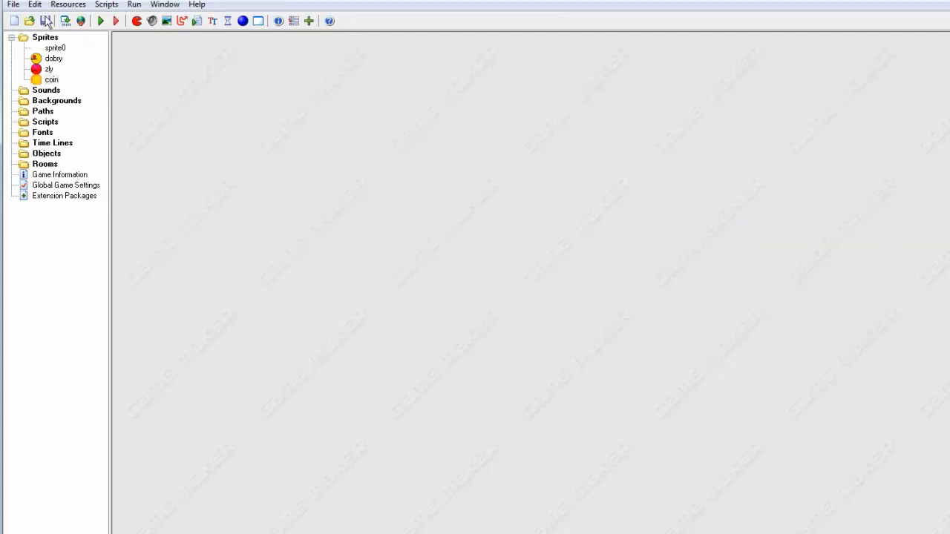
# Create a new sprite and name it strela_dobra
pyautogui.click(137, 21)
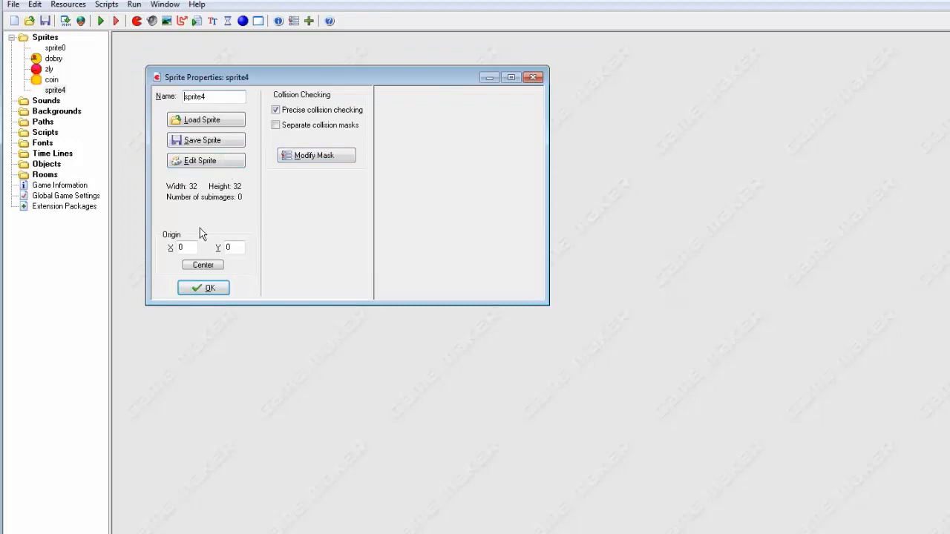
pyautogui.doubleClick(205, 97)
pyautogui.write('strela_dpbra')
pyautogui.press('BackSpace')
pyautogui.press('BackSpace')
pyautogui.press('BackSpace')
pyautogui.press('BackSpace')
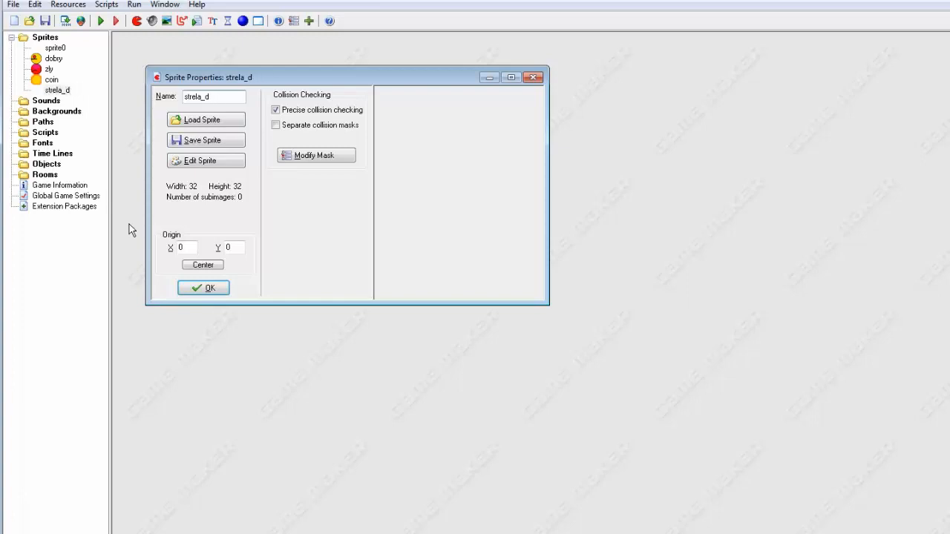
pyautogui.write('obra')
# Load strela dobra.png into the strela_dobra sprite and accept it
pyautogui.click(197, 120)
pyautogui.click(587, 256)
pyautogui.scroll(-3, 583, 265)
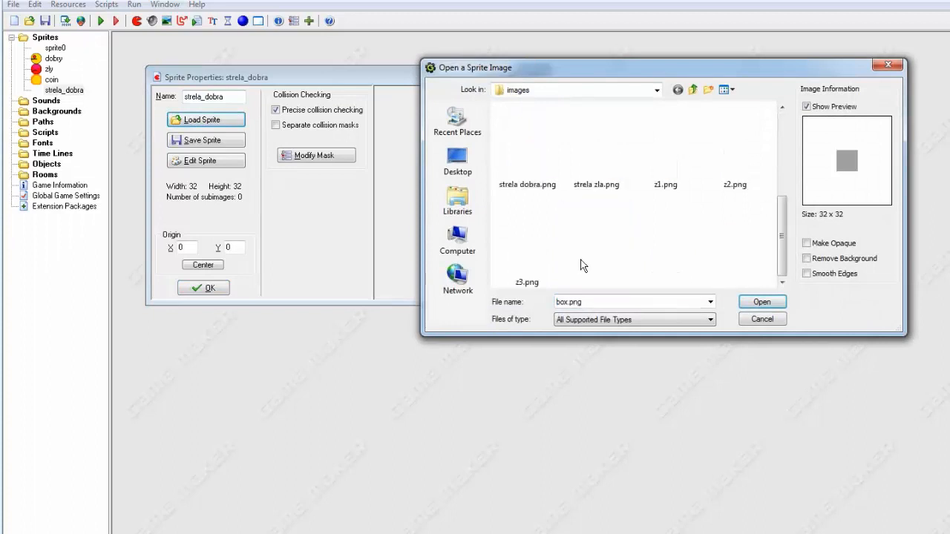
pyautogui.scroll(3, 582, 264)
pyautogui.doubleClick(529, 251)
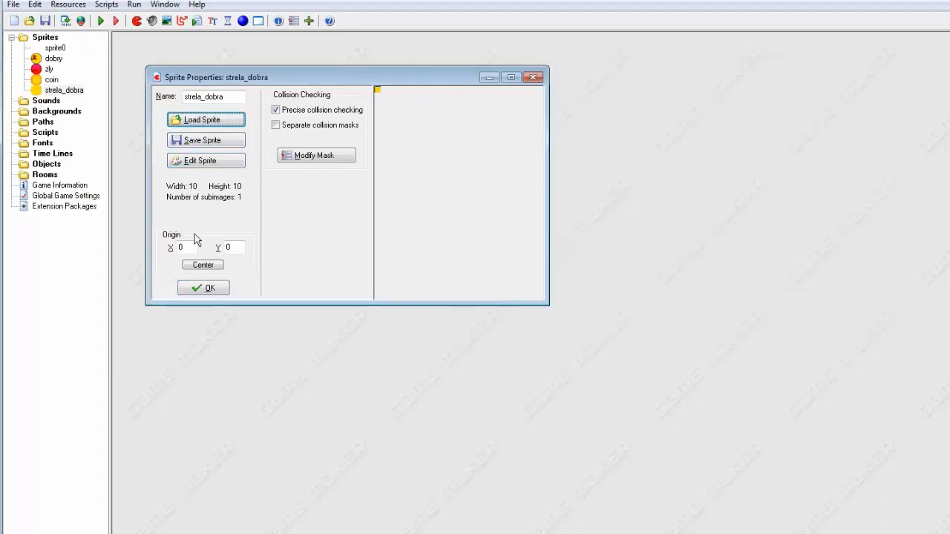
pyautogui.click(202, 287)
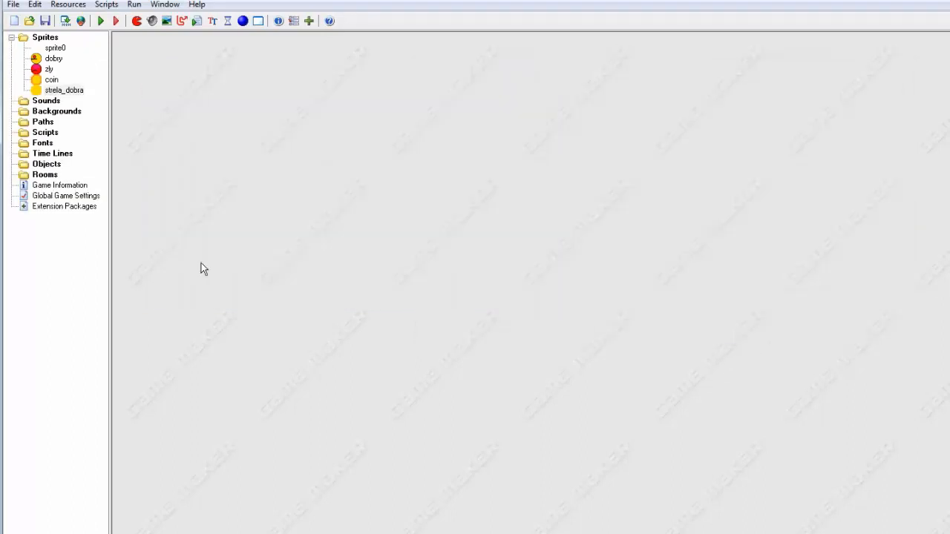
# Create a sprite named strela_zla, load strela zla.png from the images folder into it and accept it
pyautogui.click(139, 21)
pyautogui.moveTo(227, 113); pyautogui.dragTo(111, 115)
pyautogui.write('s')
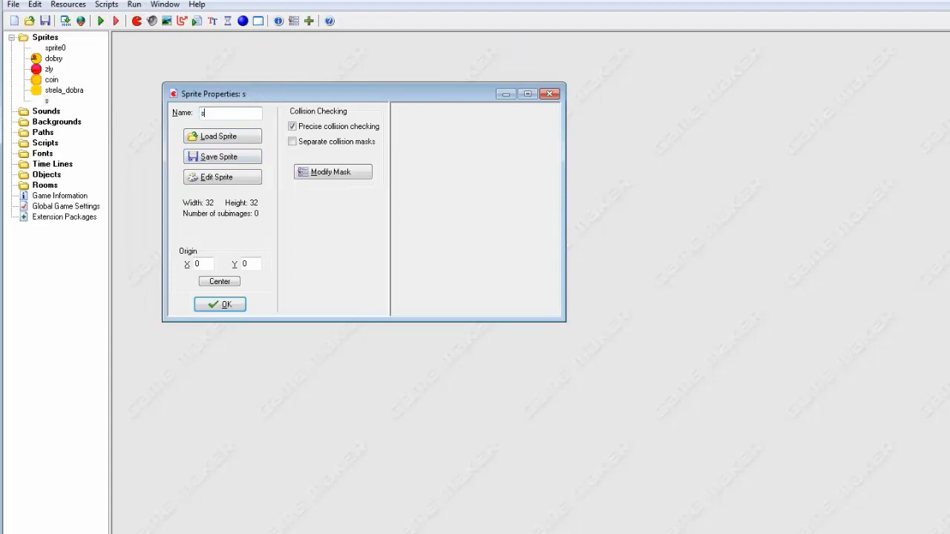
pyautogui.write('trela_zla')
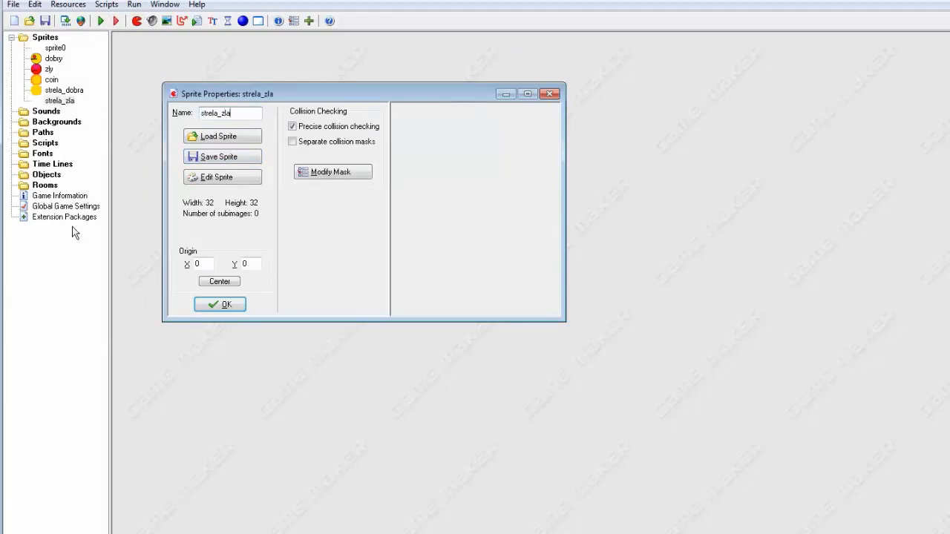
pyautogui.click(222, 136)
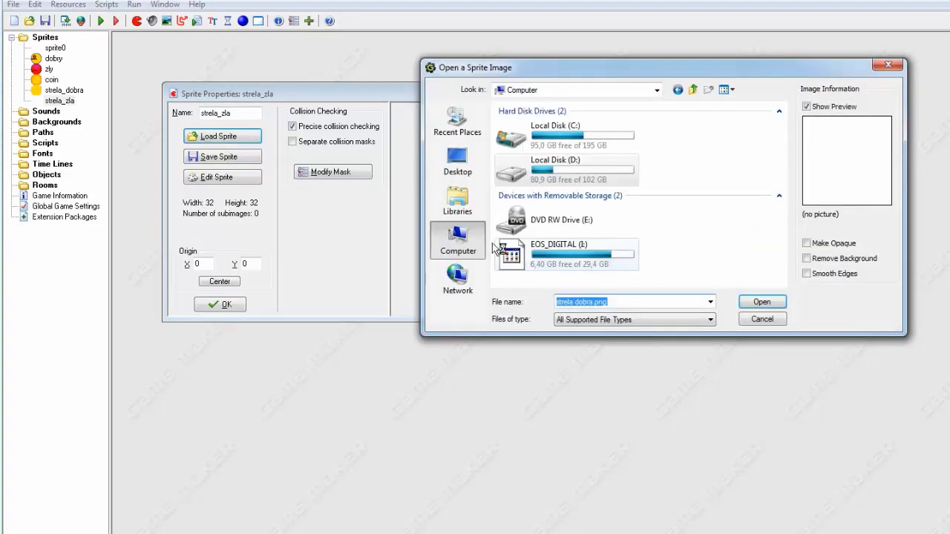
pyautogui.click(677, 89)
pyautogui.click(656, 230)
pyautogui.scroll(-1, 624, 241)
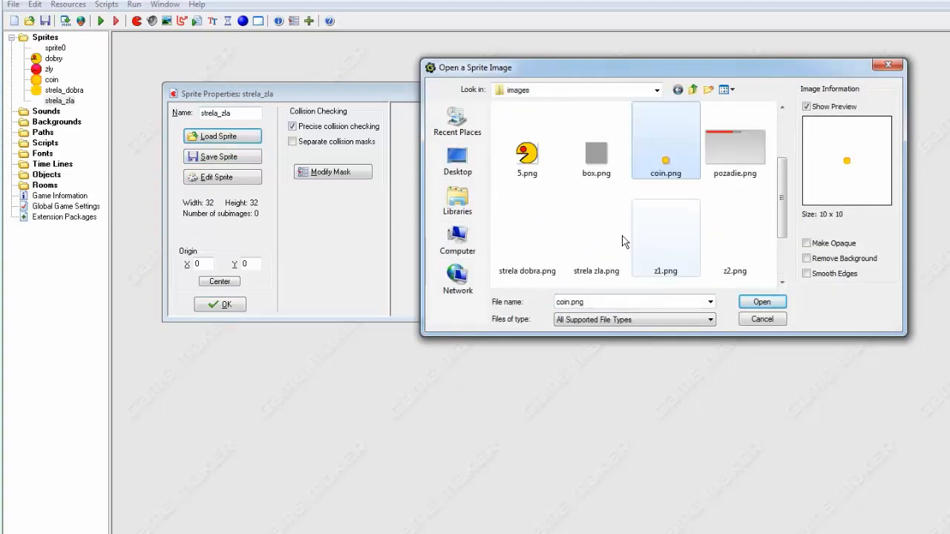
pyautogui.doubleClick(609, 222)
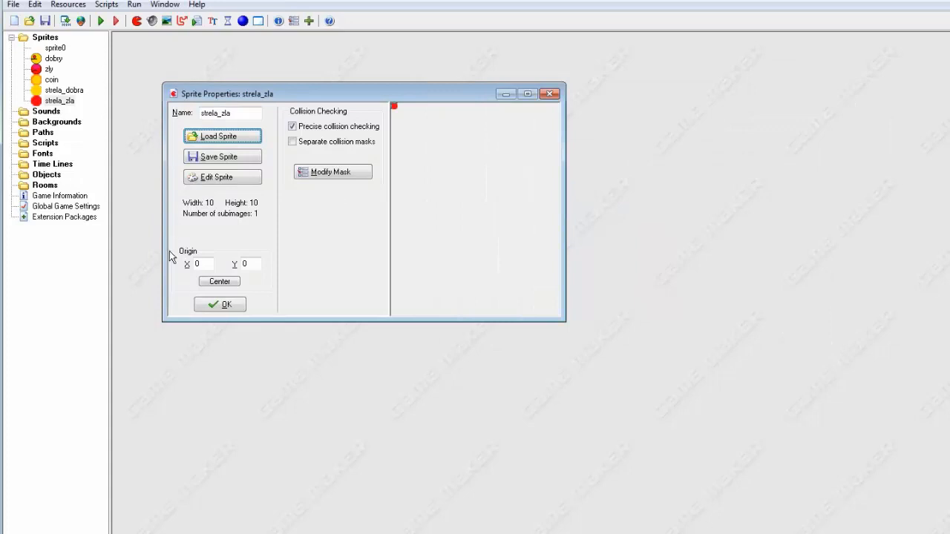
pyautogui.click(223, 304)
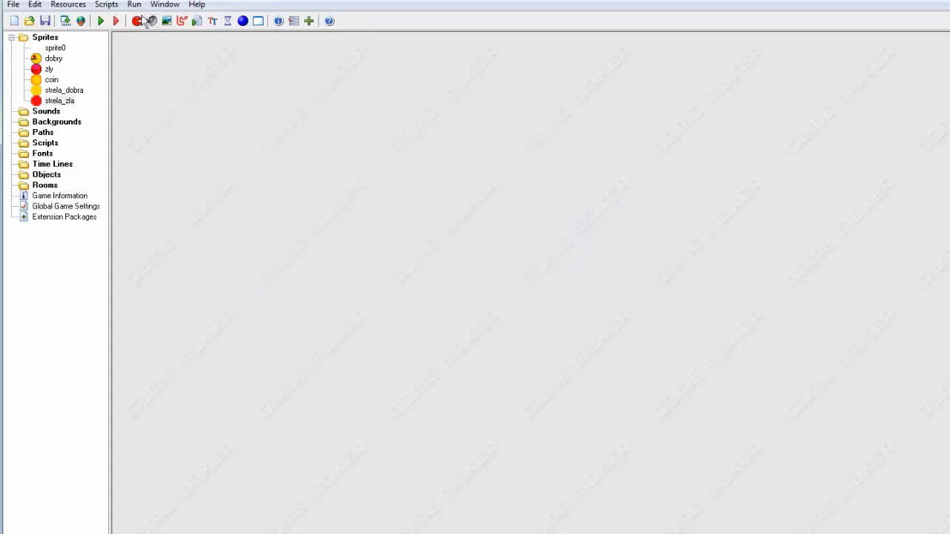
# Create a sprite named box from box.png, leaving its origin at 0, 0
pyautogui.click(140, 20)
pyautogui.doubleClick(238, 129)
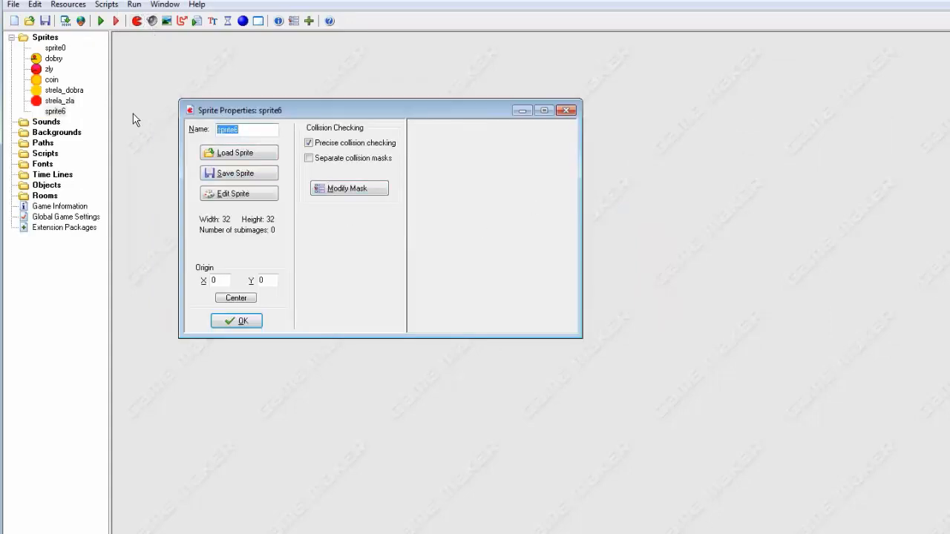
pyautogui.write('box')
pyautogui.click(239, 153)
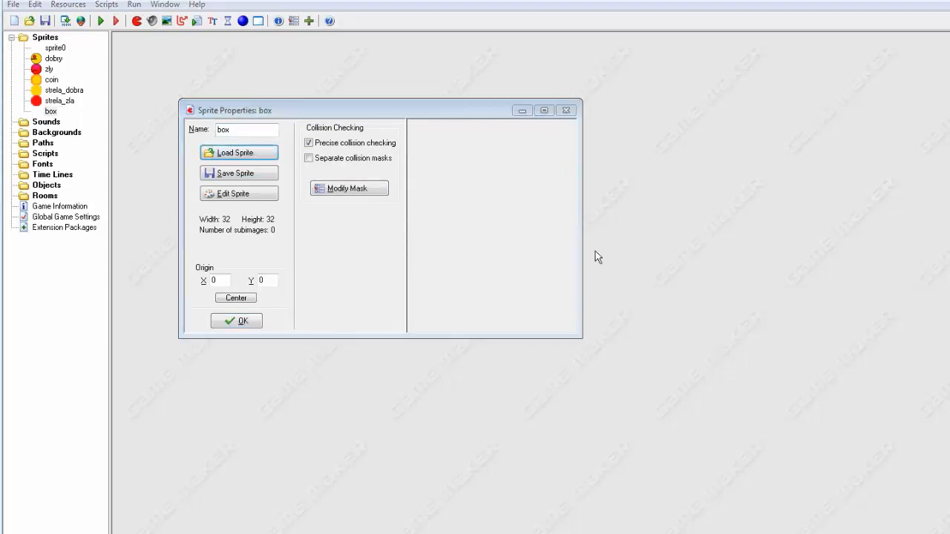
pyautogui.doubleClick(598, 248)
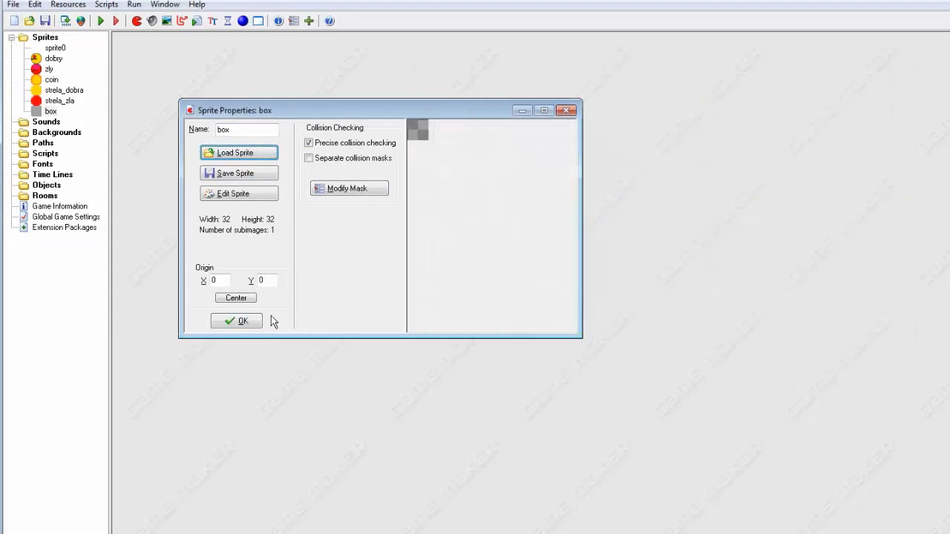
pyautogui.click(244, 322)
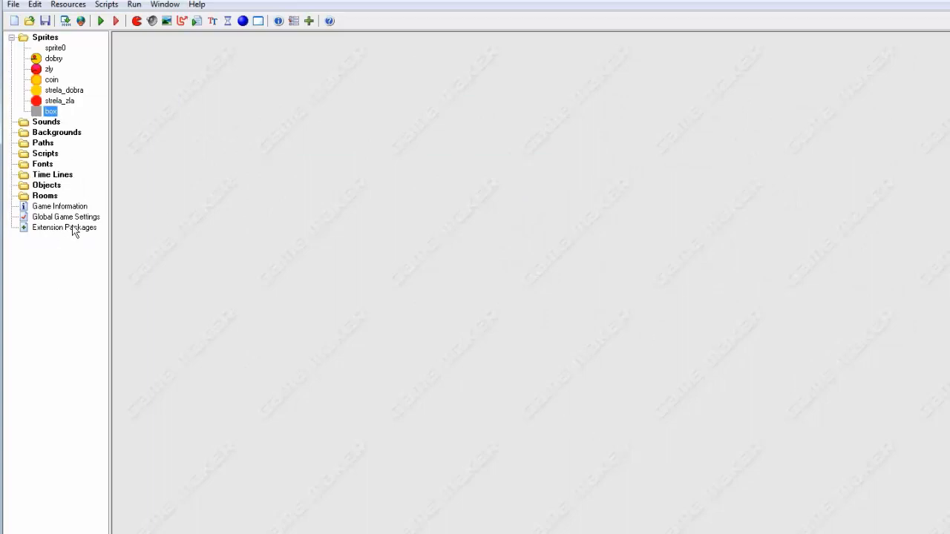
# Create a new background resource and name it pozadie1
pyautogui.click(61, 136)
pyautogui.rightClick(52, 137)
pyautogui.click(82, 143)
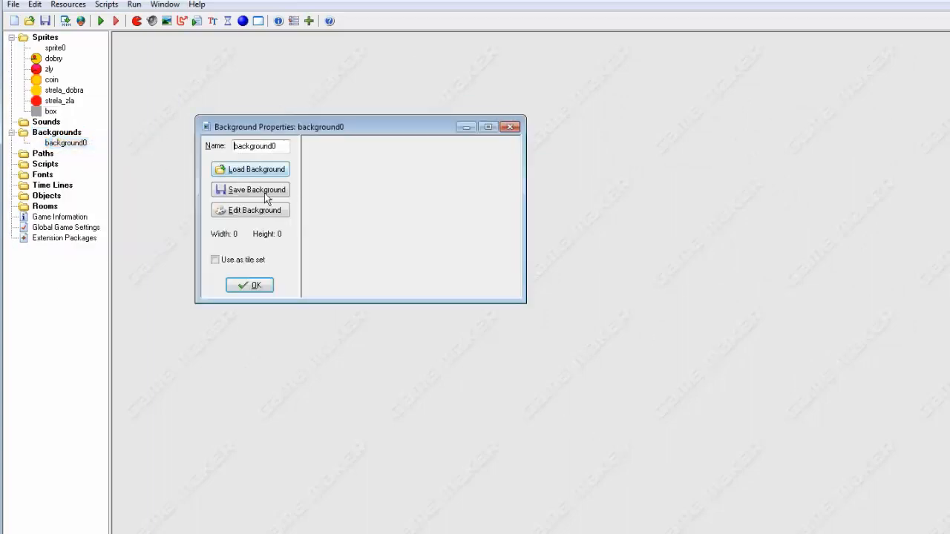
pyautogui.write('poz')
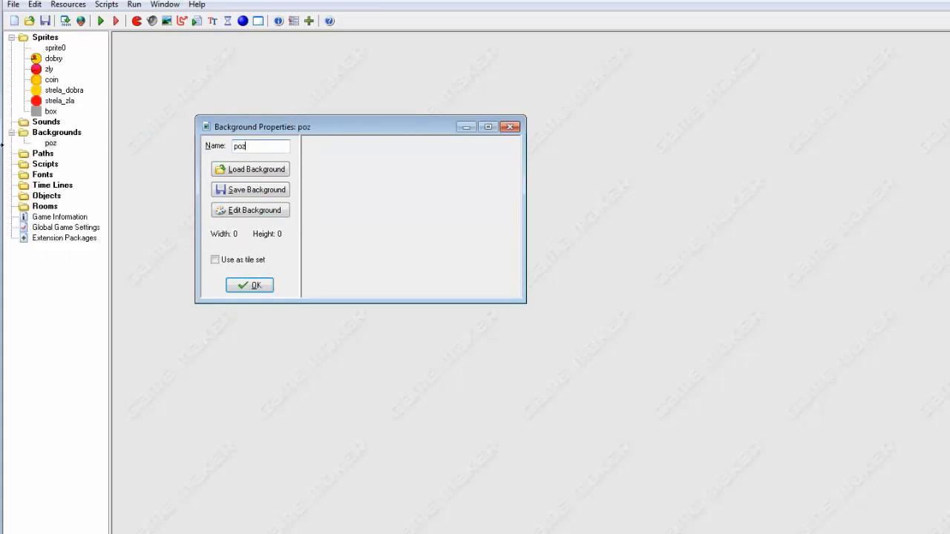
pyautogui.write('adie1')
pyautogui.press('Return')
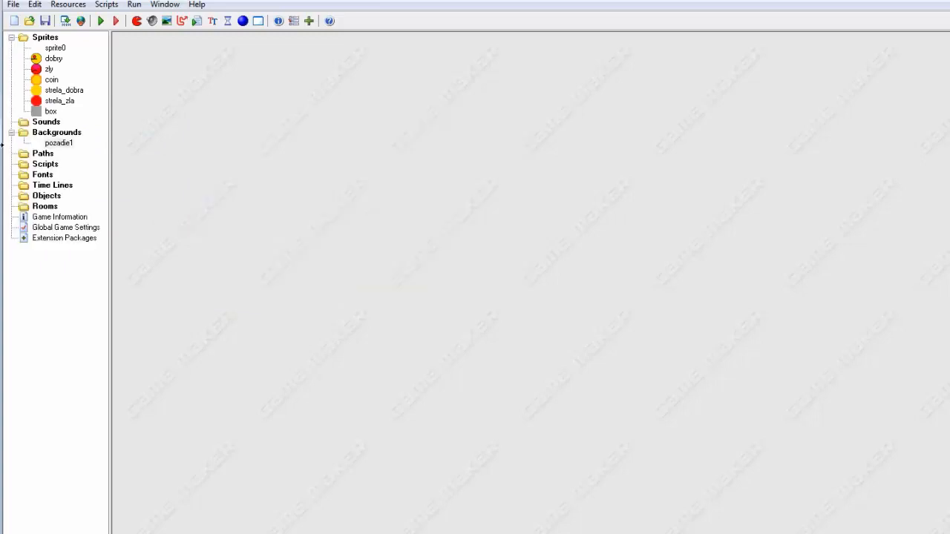
# Load pozadie.png into the pozadie1 background and accept it
pyautogui.rightClick(72, 143)
pyautogui.click(113, 252)
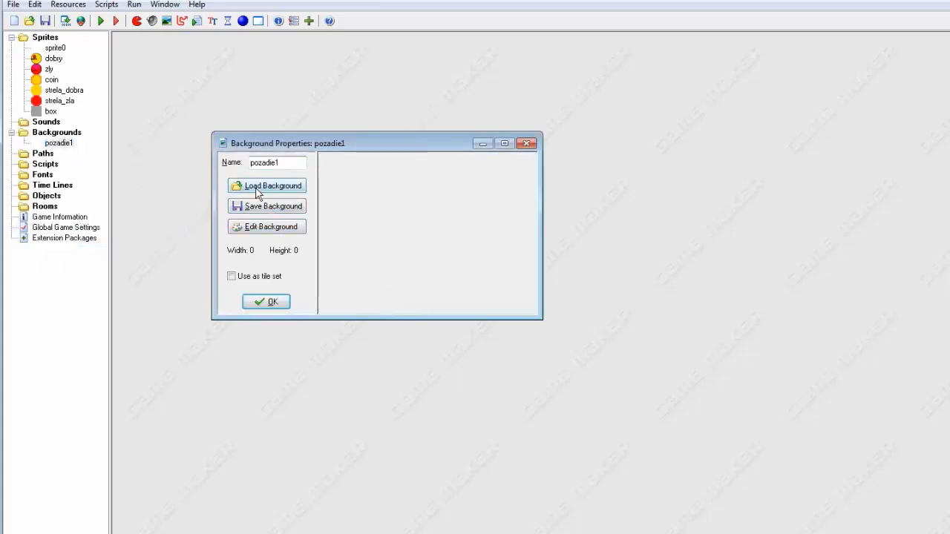
pyautogui.click(258, 186)
pyautogui.click(745, 237)
pyautogui.doubleClick(745, 237)
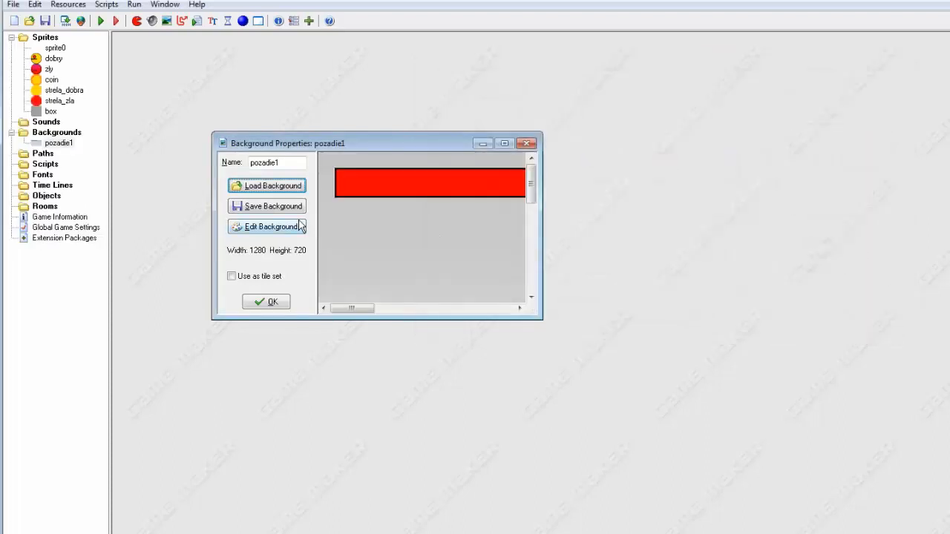
pyautogui.click(266, 302)
# Create a new room, maximize its editor window and open the room's background settings
pyautogui.rightClick(45, 209)
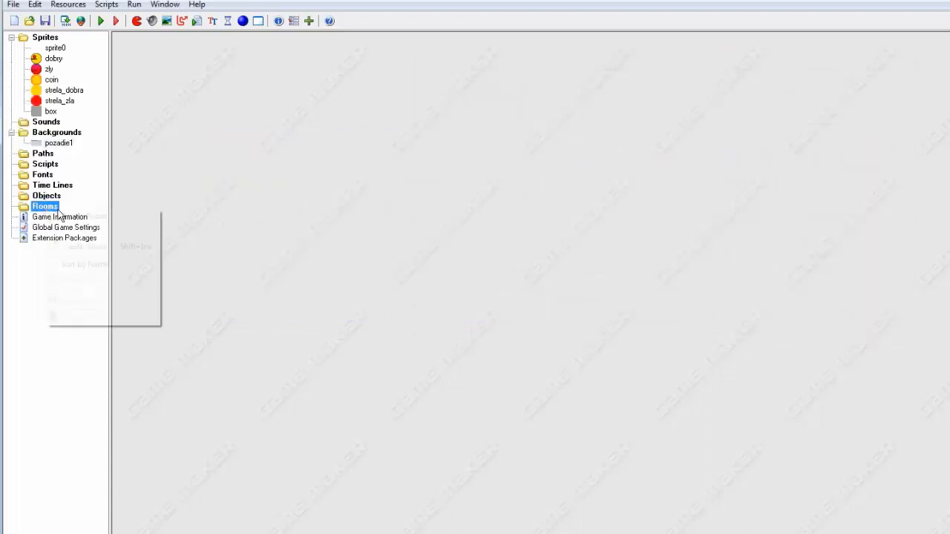
pyautogui.click(77, 216)
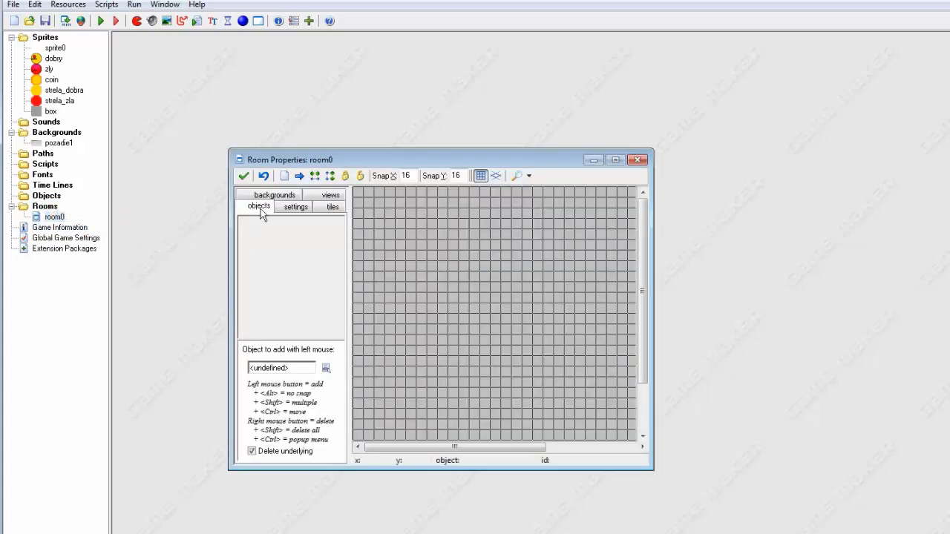
pyautogui.doubleClick(324, 159)
pyautogui.click(152, 58)
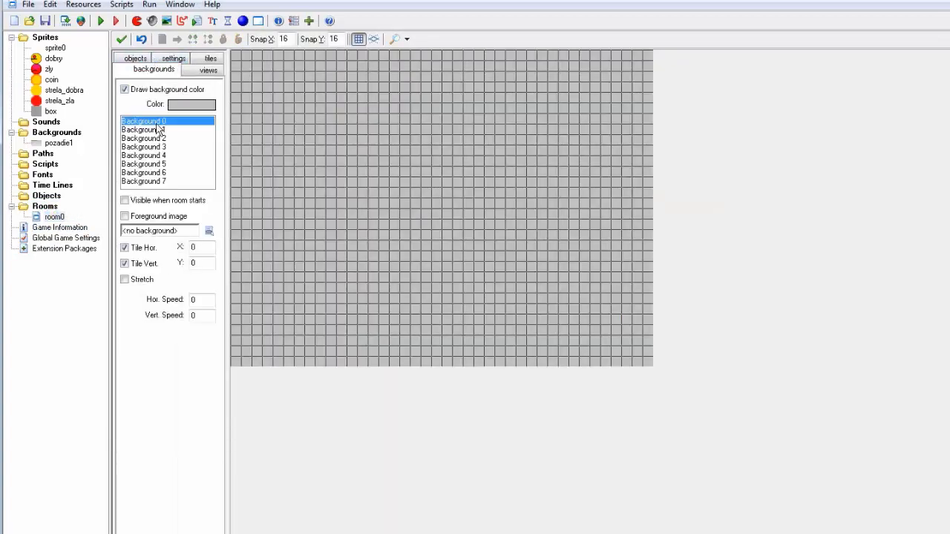
# Assign the pozadie1 background to Background 0 of the room
pyautogui.click(208, 231)
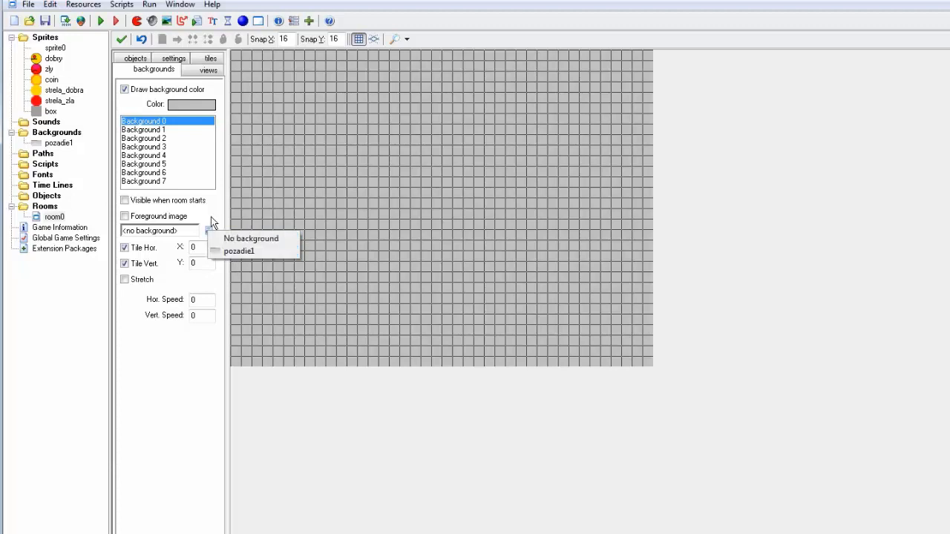
pyautogui.click(210, 230)
pyautogui.click(211, 233)
pyautogui.click(247, 257)
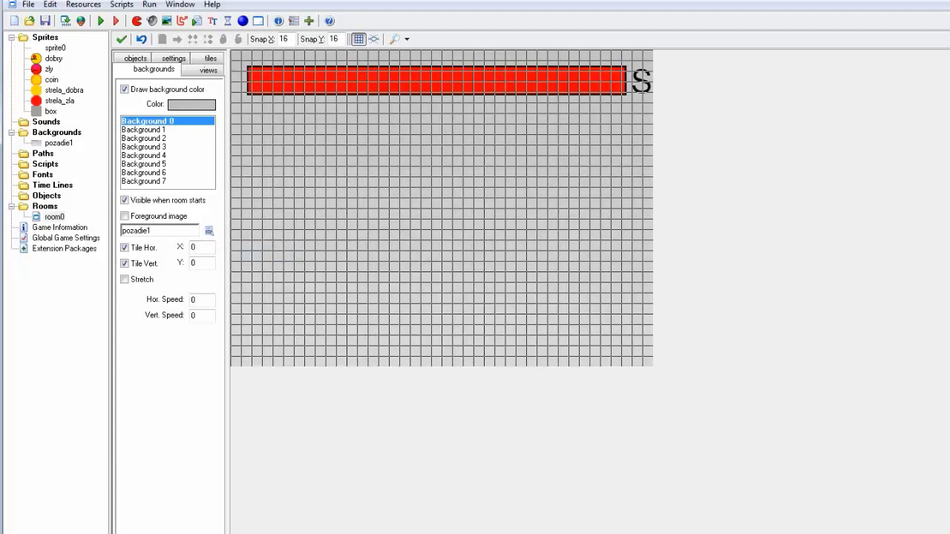
# Set the room's width to 1280 and its height to 720, and accept the room
pyautogui.click(181, 60)
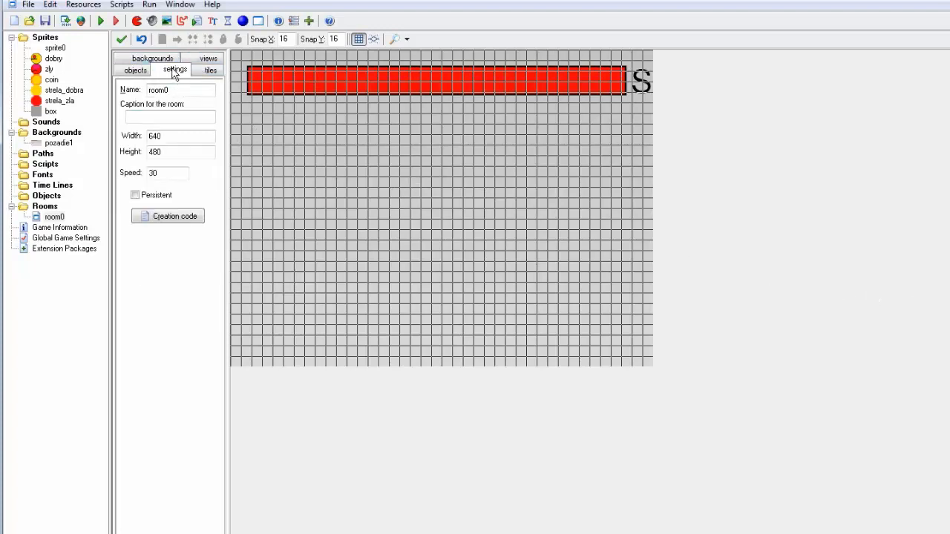
pyautogui.doubleClick(169, 141)
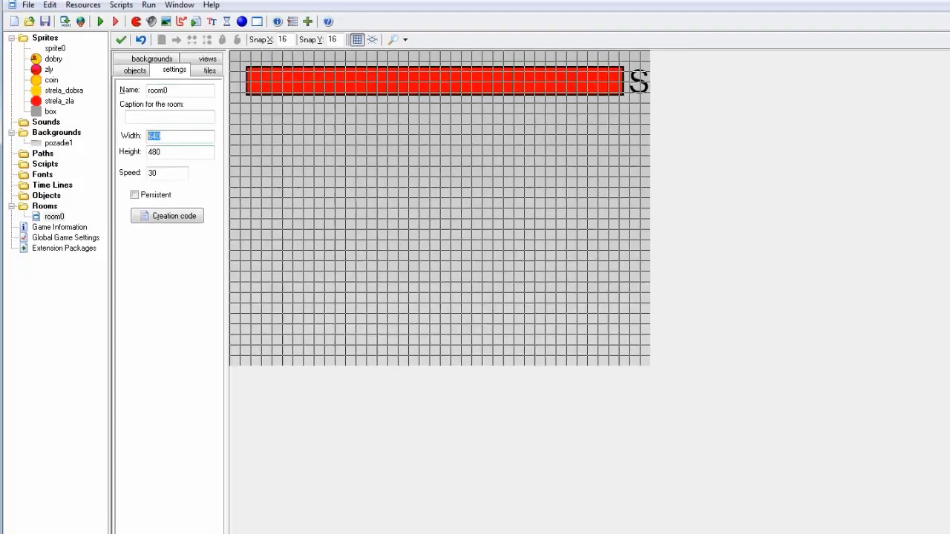
pyautogui.write('1280')
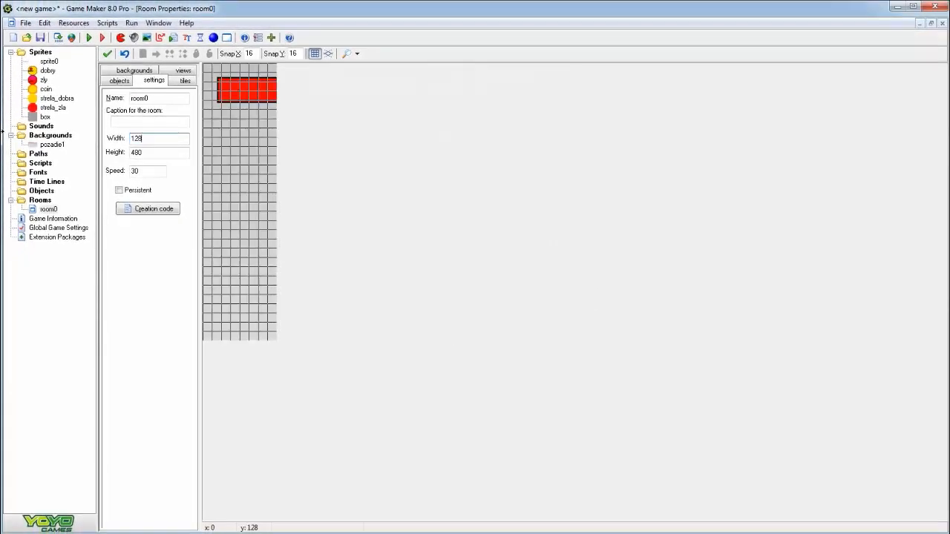
pyautogui.press('Tab')
pyautogui.write('71')
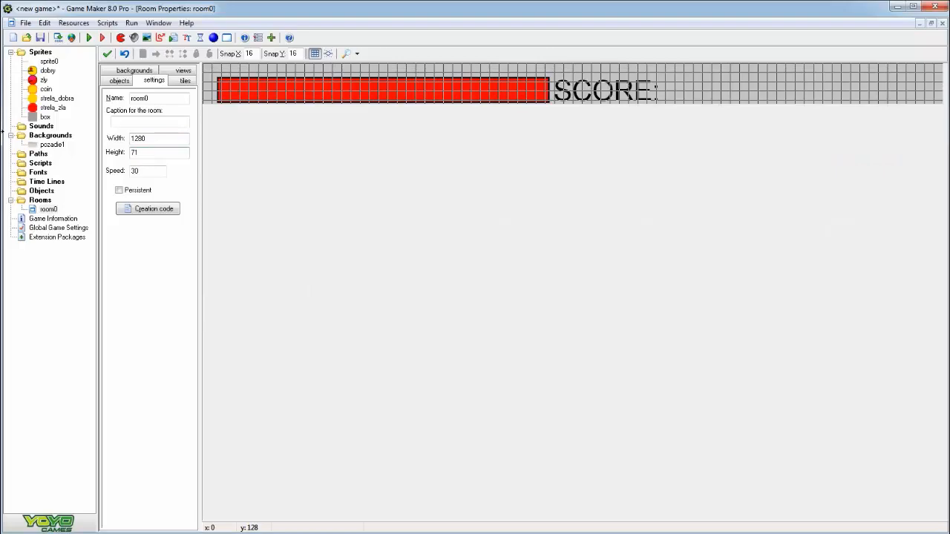
pyautogui.write('0')
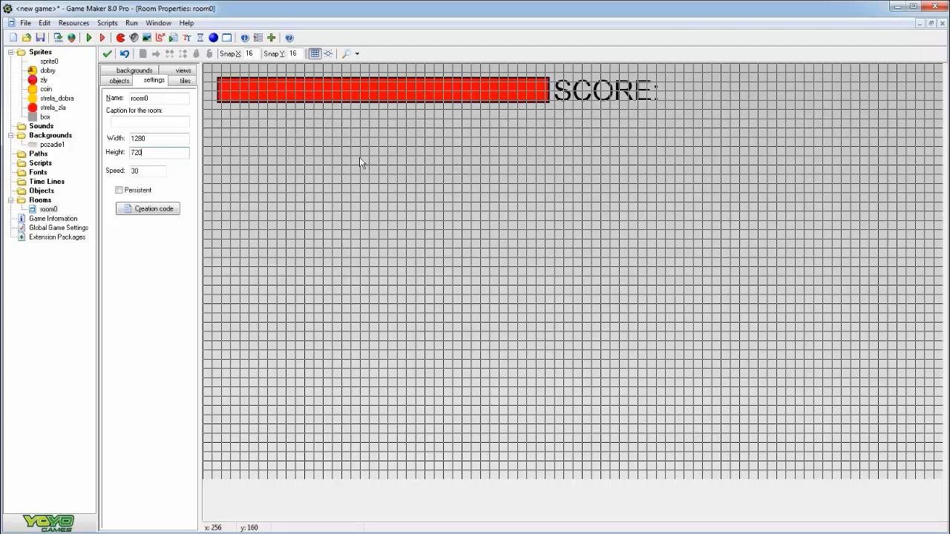
pyautogui.click(107, 54)
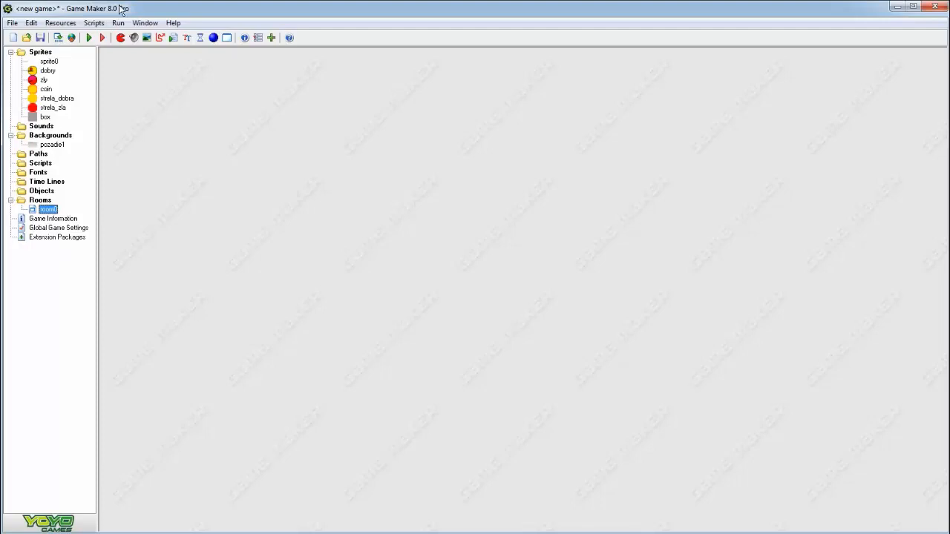
# Test-run the game and review the properties of the dobry sprite, including its origin
pyautogui.press('F5')
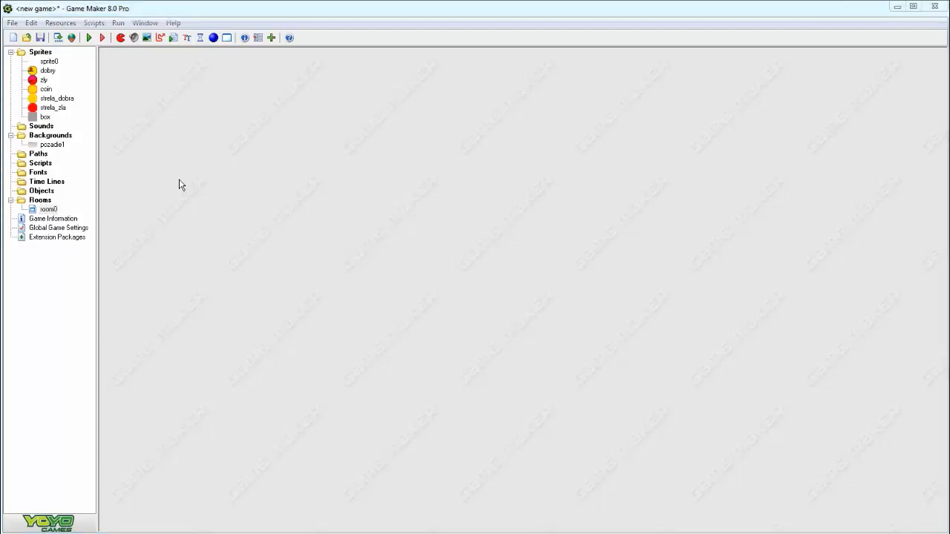
pyautogui.doubleClick(48, 70)
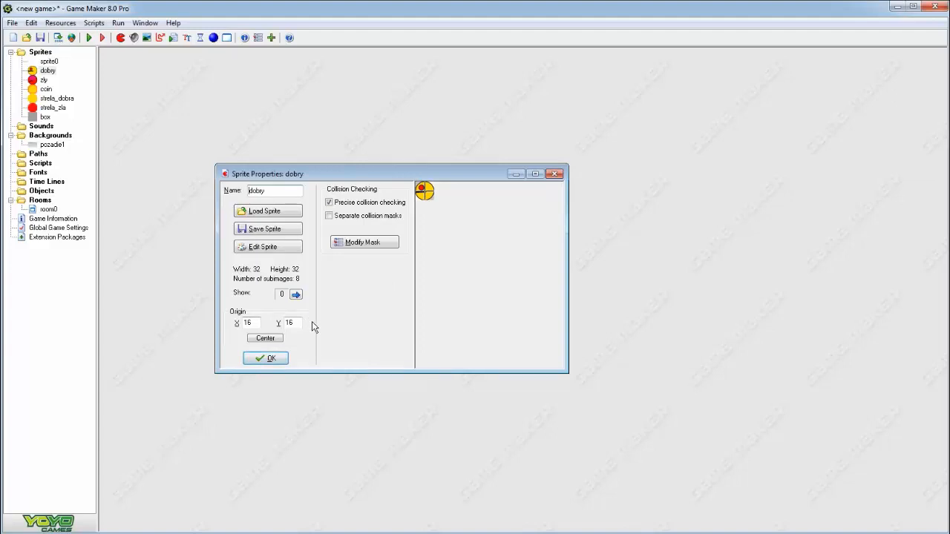
pyautogui.click(261, 364)
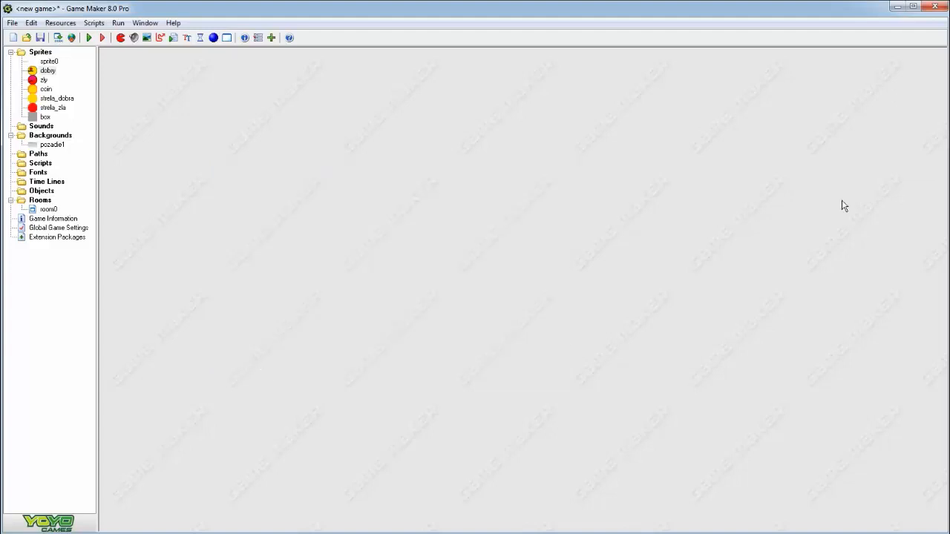